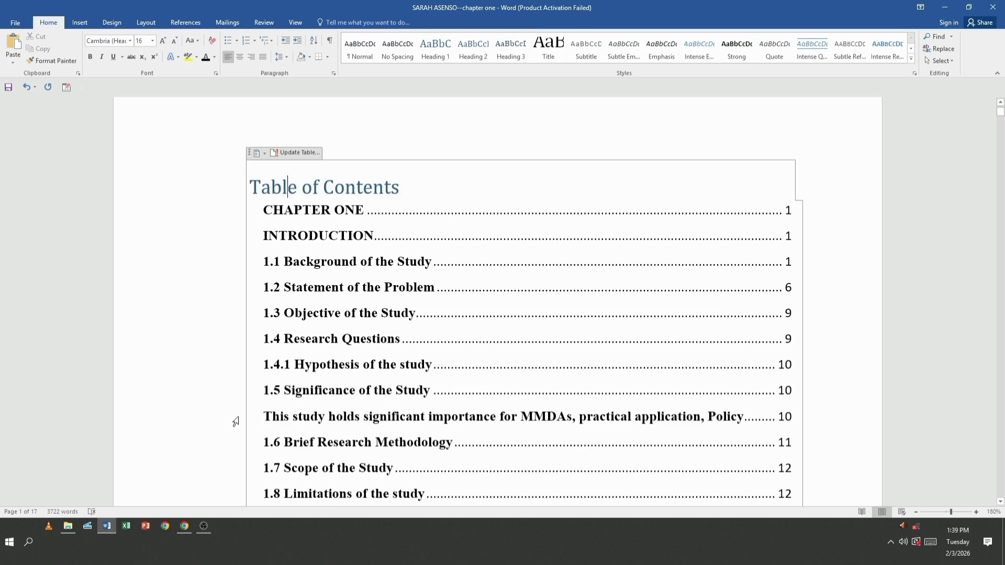
- Delete the "This study holds significant importance for MMDAs, practical application, Policy" entry from the table of contents
{"action": "left_click", "coordinate": [237, 422]}
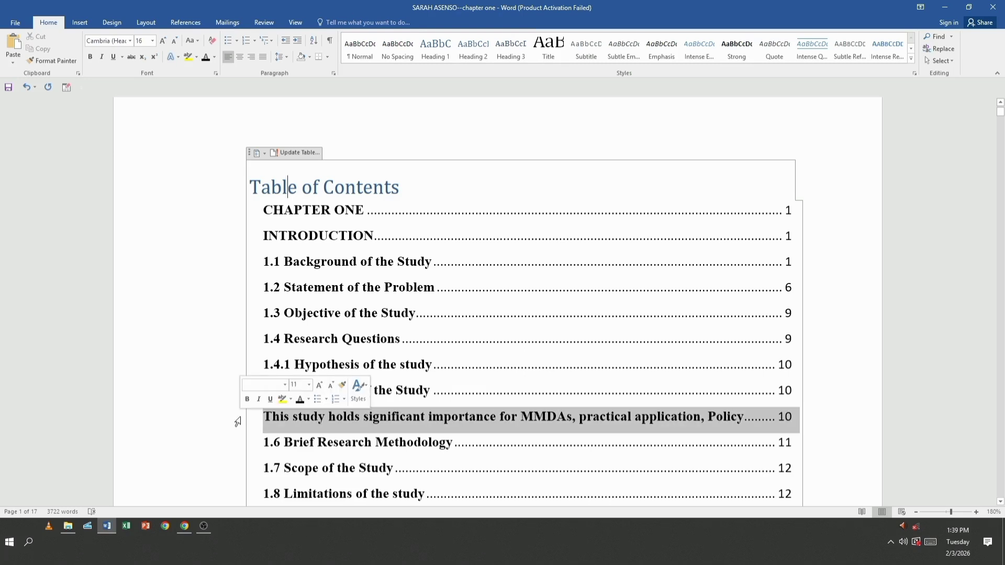
{"action": "double_click", "coordinate": [237, 422]}
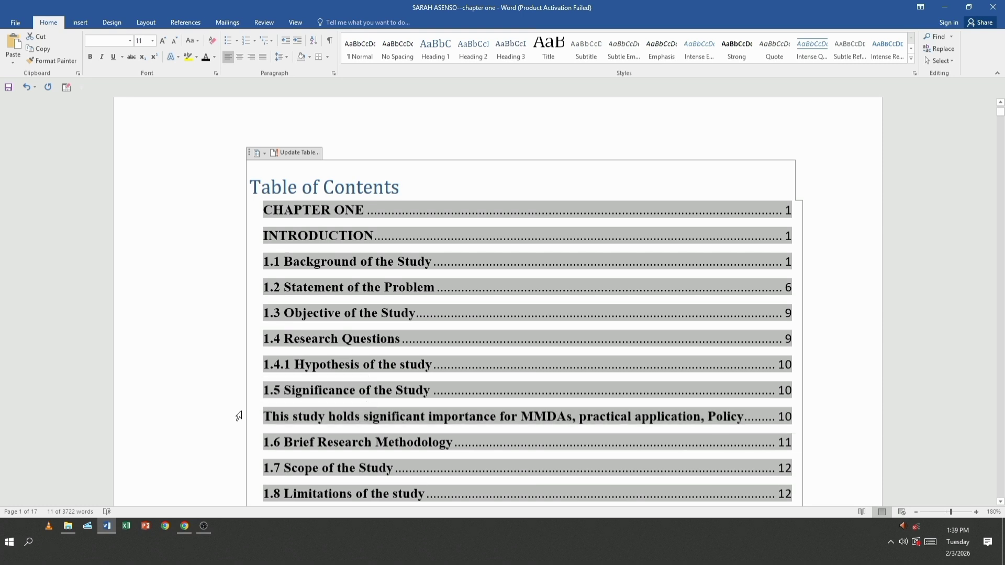
{"action": "key", "text": "Delete"}
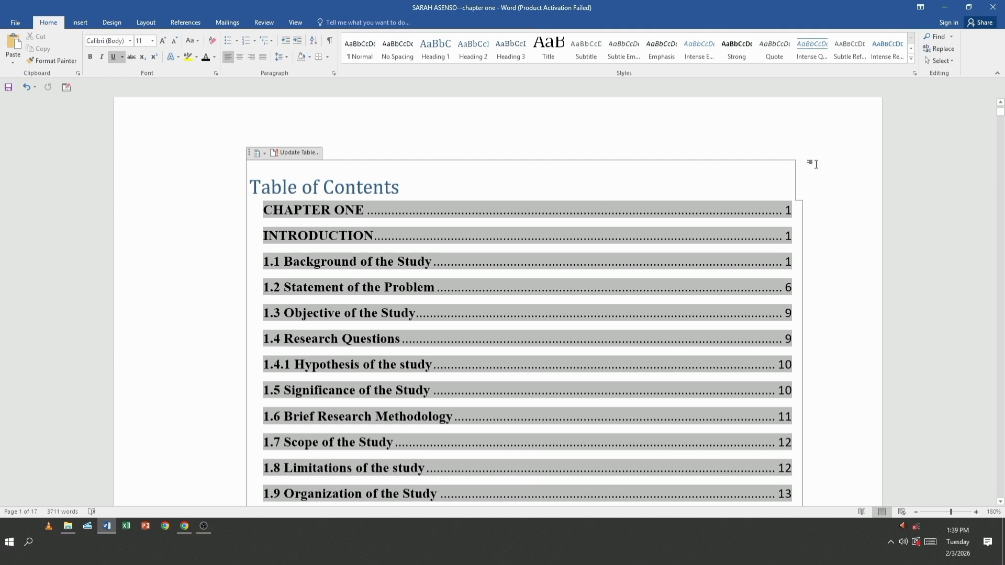
{"action": "left_click", "coordinate": [838, 282]}
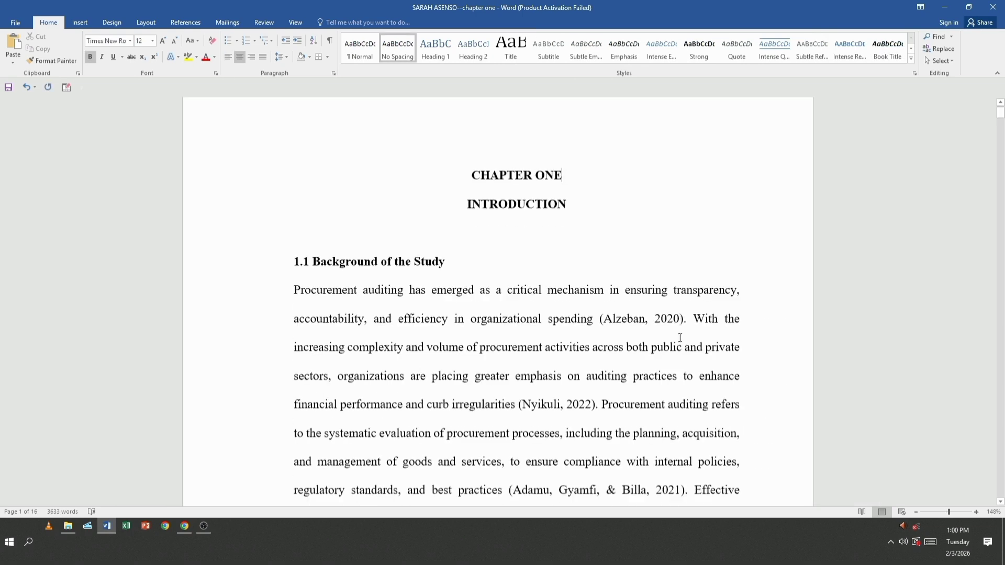
- Look through the opening pages of chapter one, from the chapter title through the Background of the Study text
{"action": "scroll", "coordinate": [679, 337], "scroll_direction": "down", "scroll_amount": 2}
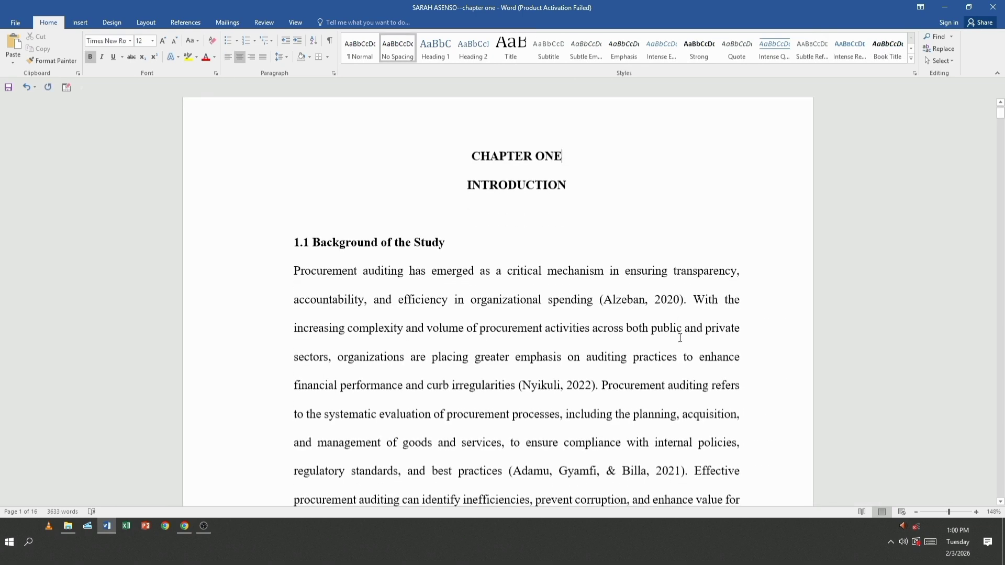
{"action": "scroll", "coordinate": [679, 338], "scroll_direction": "down", "scroll_amount": 10}
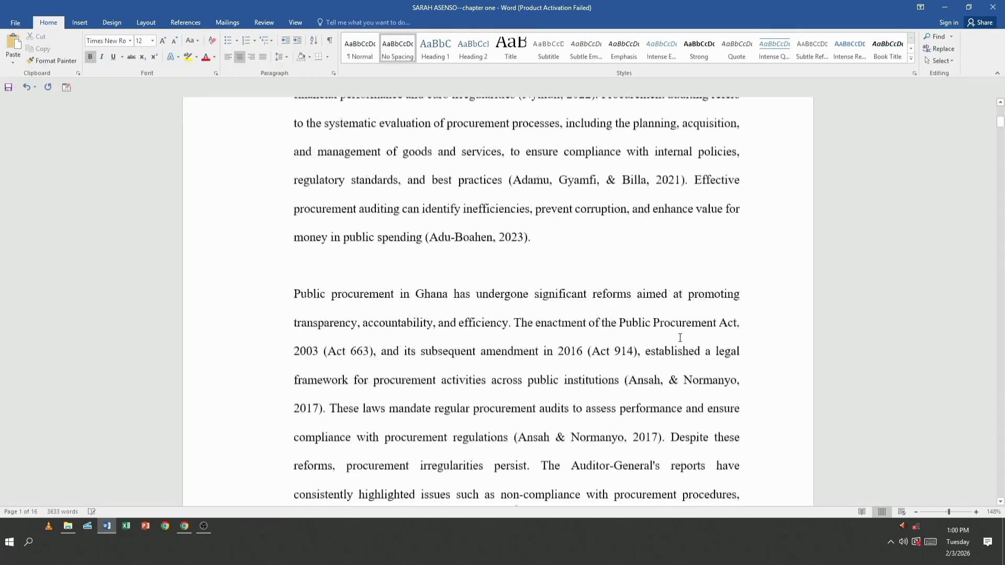
{"action": "scroll", "coordinate": [680, 337], "scroll_direction": "down", "scroll_amount": 10}
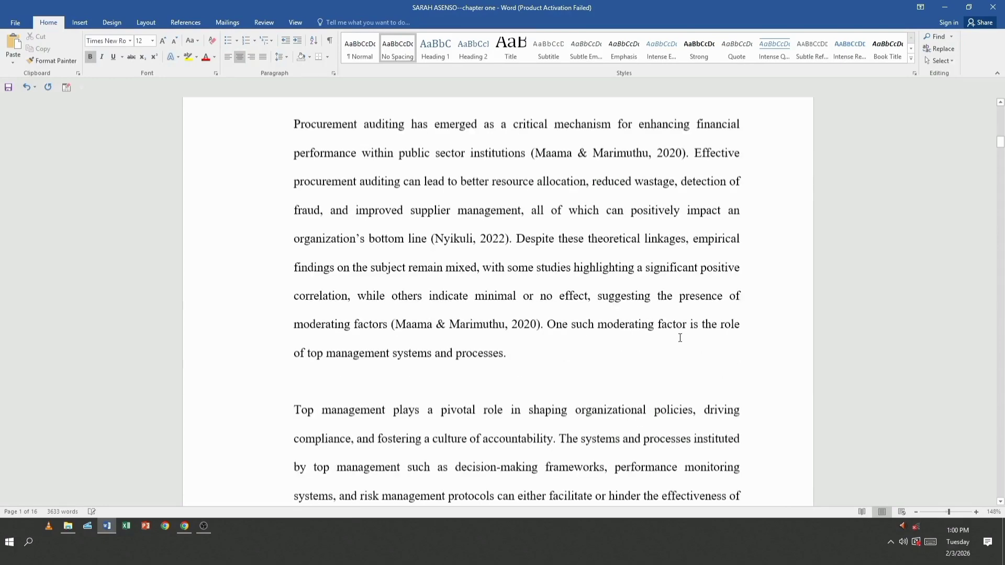
{"action": "scroll", "coordinate": [680, 337], "scroll_direction": "down", "scroll_amount": 20}
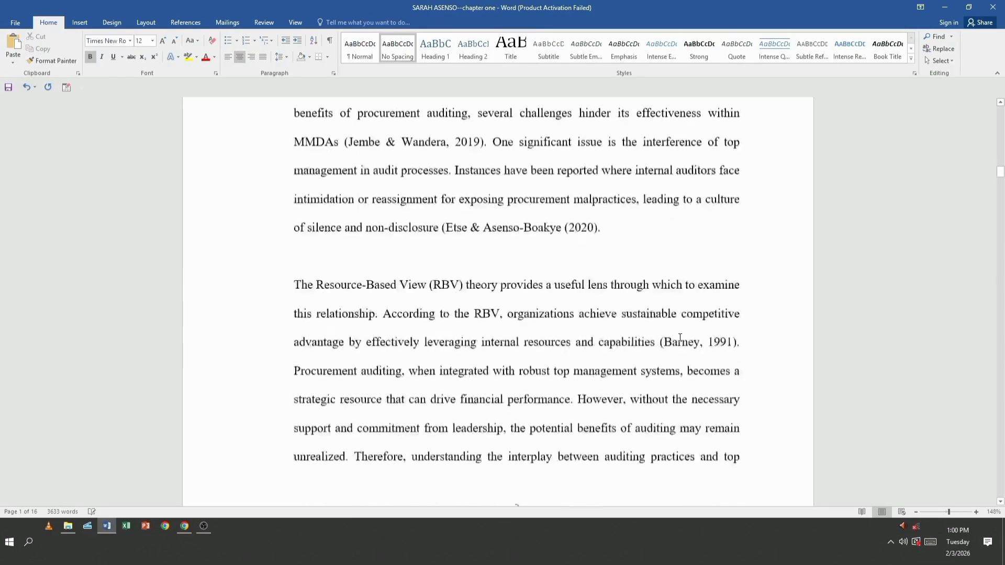
{"action": "scroll", "coordinate": [679, 337], "scroll_direction": "down", "scroll_amount": 18}
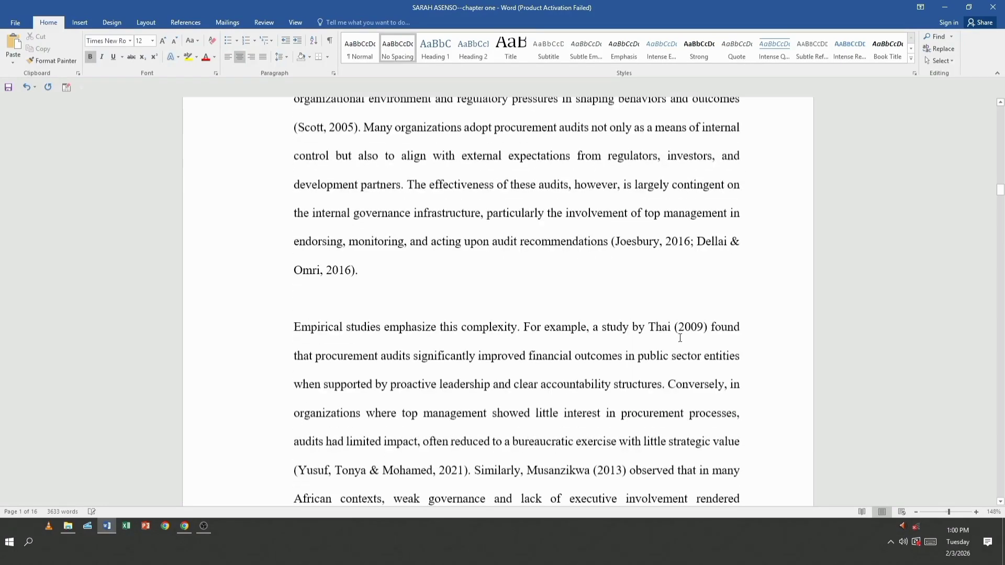
{"action": "scroll", "coordinate": [680, 337], "scroll_direction": "down", "scroll_amount": 11}
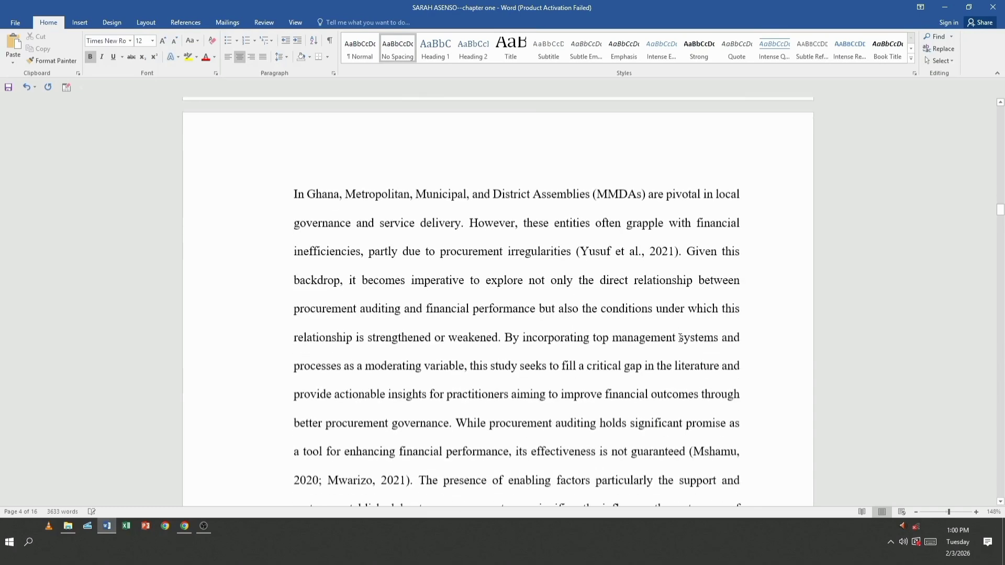
{"action": "scroll", "coordinate": [680, 337], "scroll_direction": "down", "scroll_amount": 15}
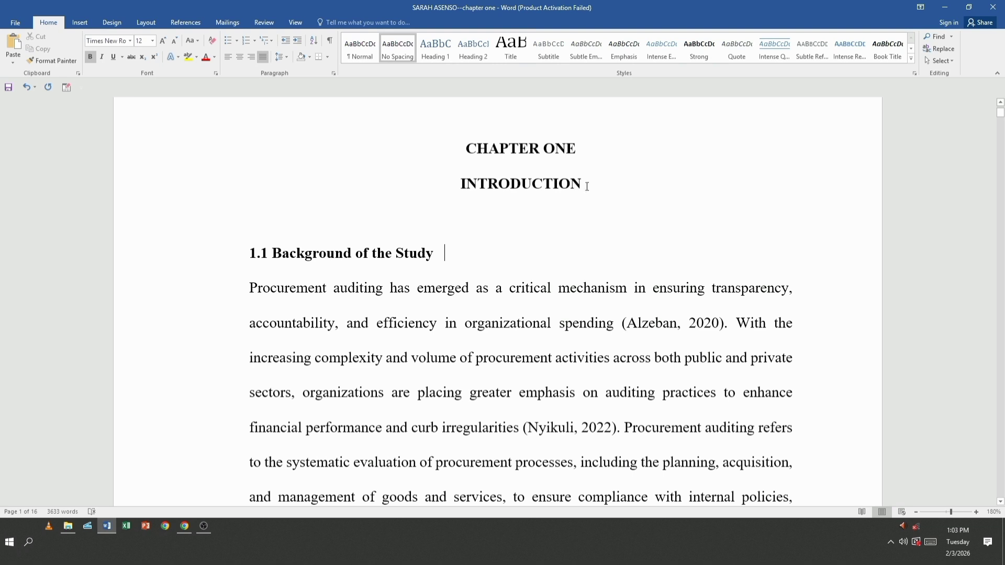
- Select the "CHAPTER ONE" and "INTRODUCTION" title lines together with the heading "1.1 Background of the Study", skipping the text between them
{"action": "left_click_drag", "start_coordinate": [589, 186], "coordinate": [465, 148]}
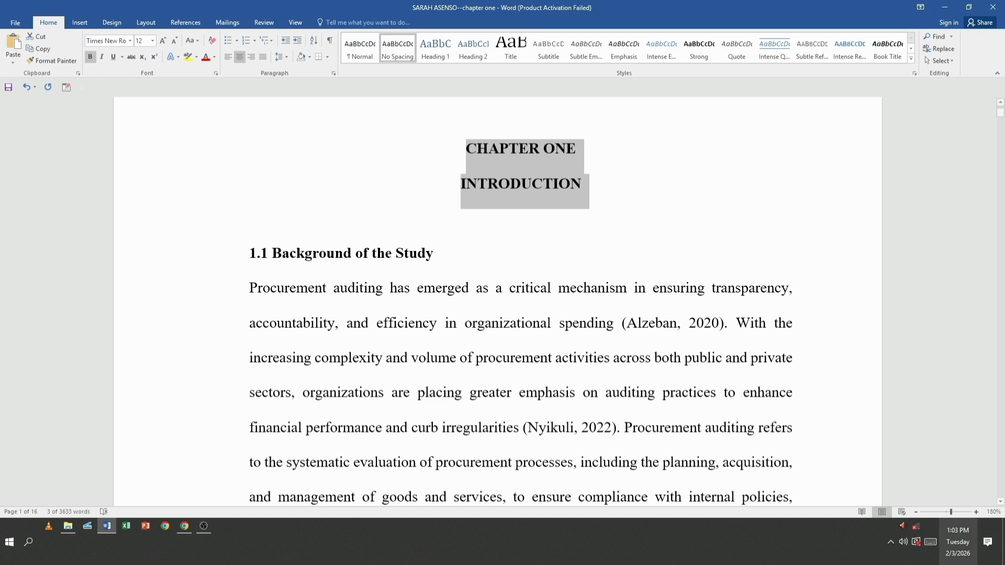
{"action": "left_click", "coordinate": [931, 542]}
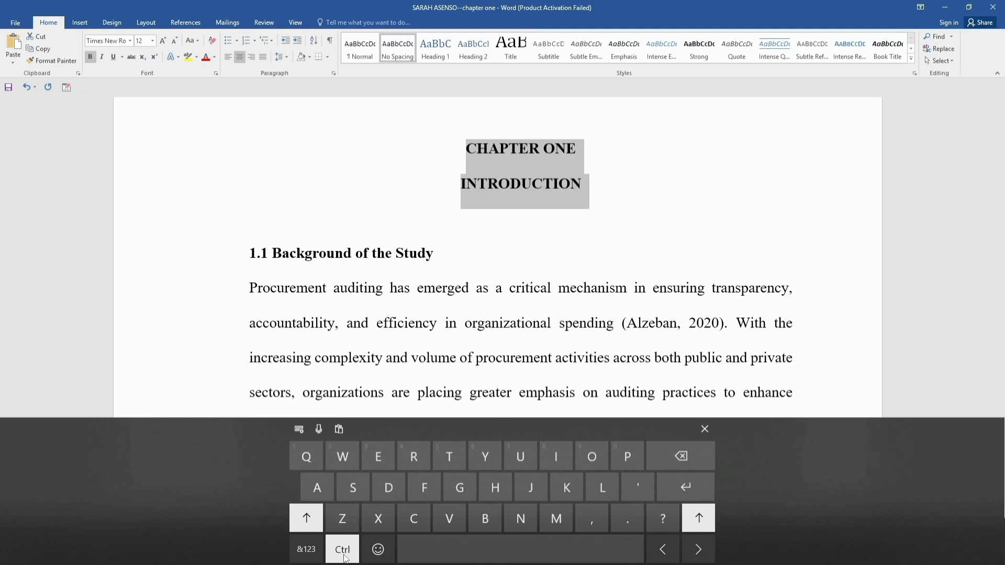
{"action": "left_click", "coordinate": [233, 260]}
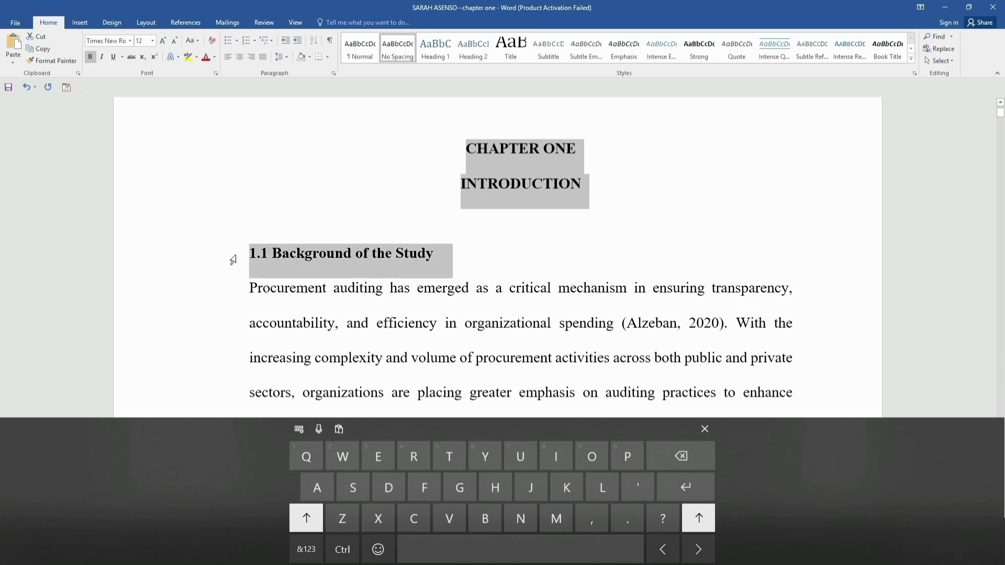
{"action": "left_click", "coordinate": [481, 270]}
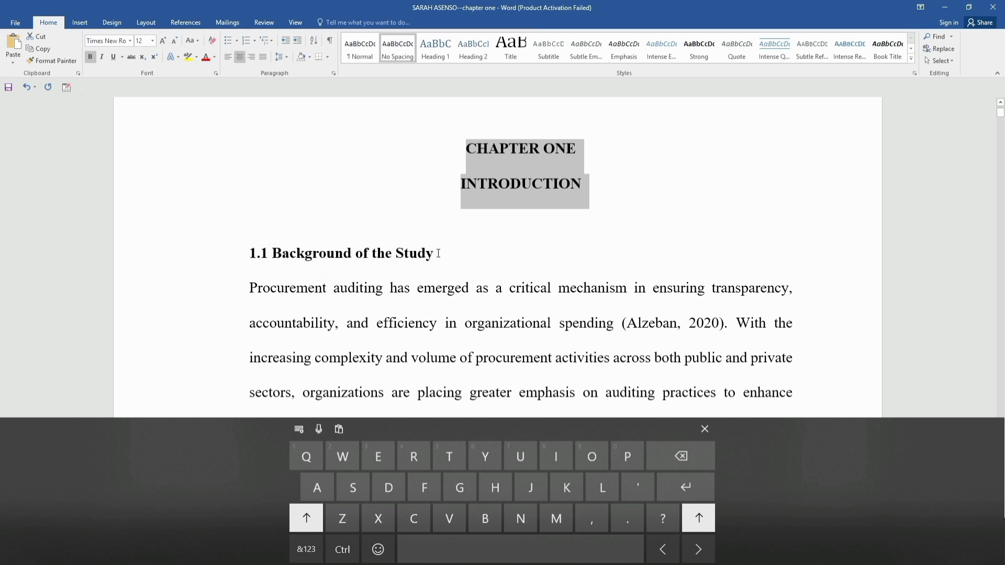
{"action": "left_click_drag", "start_coordinate": [438, 253], "coordinate": [246, 254]}
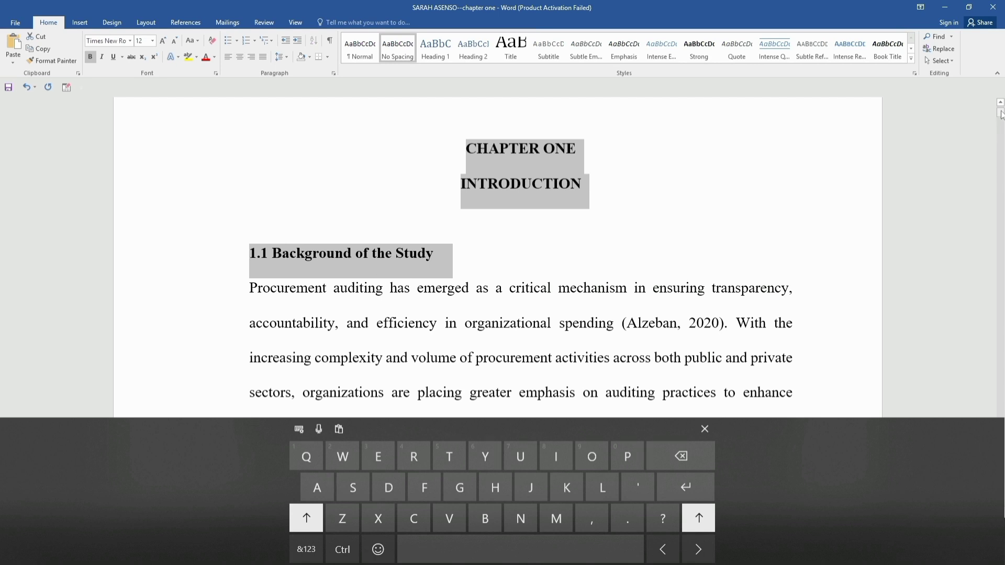
- Add the headings "1.2 Statement of the Problem", "1.3 Objective of the Study" and "1.4 Research Questions" to the multiple selection
{"action": "left_click_drag", "start_coordinate": [1001, 114], "coordinate": [1001, 137]}
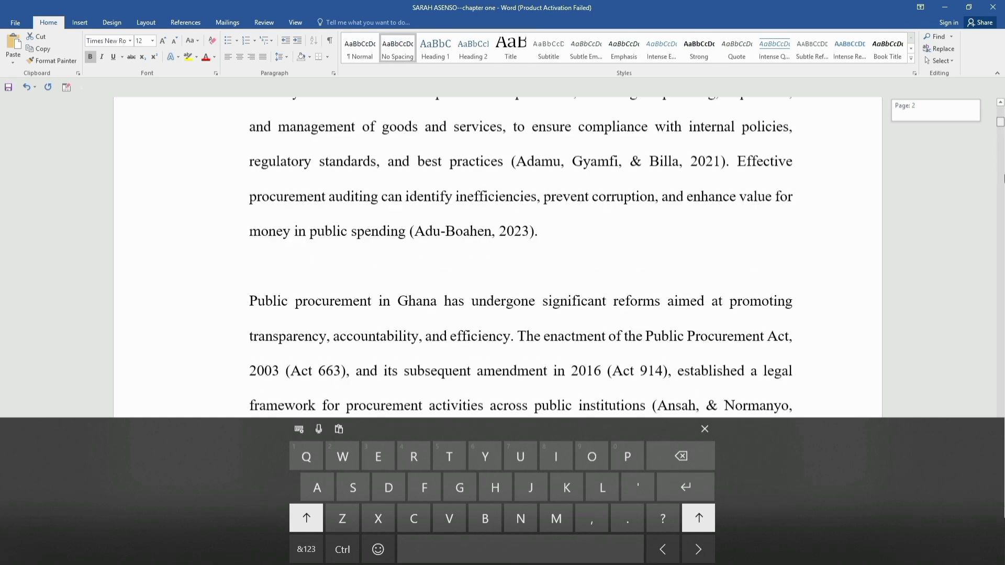
{"action": "left_click_drag", "start_coordinate": [1003, 200], "coordinate": [1001, 224]}
{"action": "left_click", "coordinate": [1001, 105]}
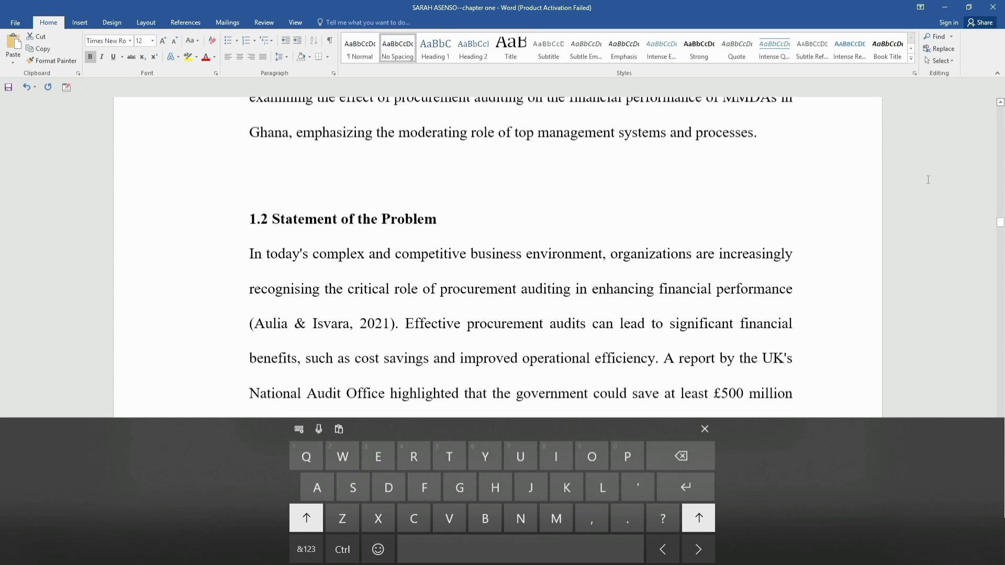
{"action": "left_click", "coordinate": [234, 222]}
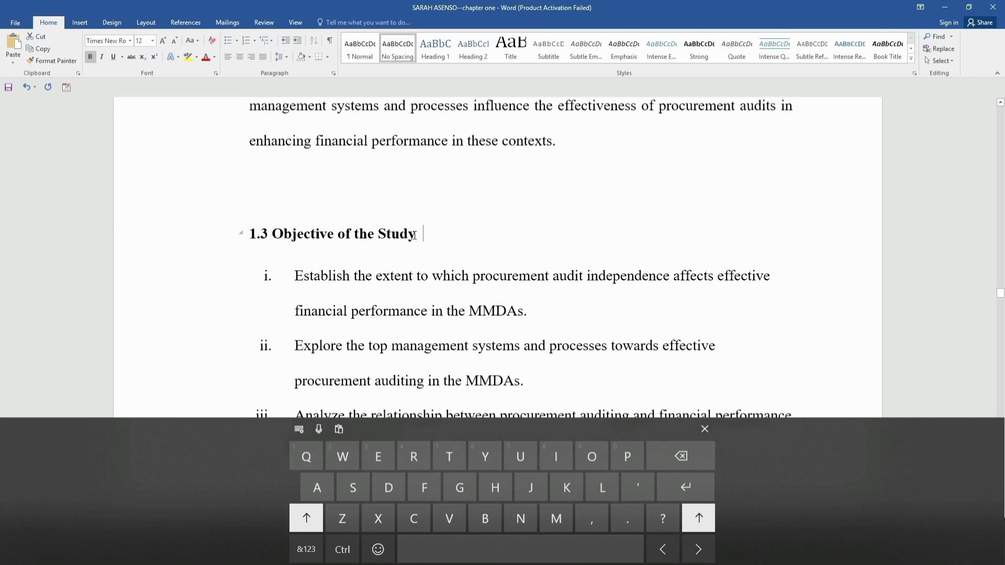
{"action": "left_click_drag", "start_coordinate": [415, 235], "coordinate": [242, 227]}
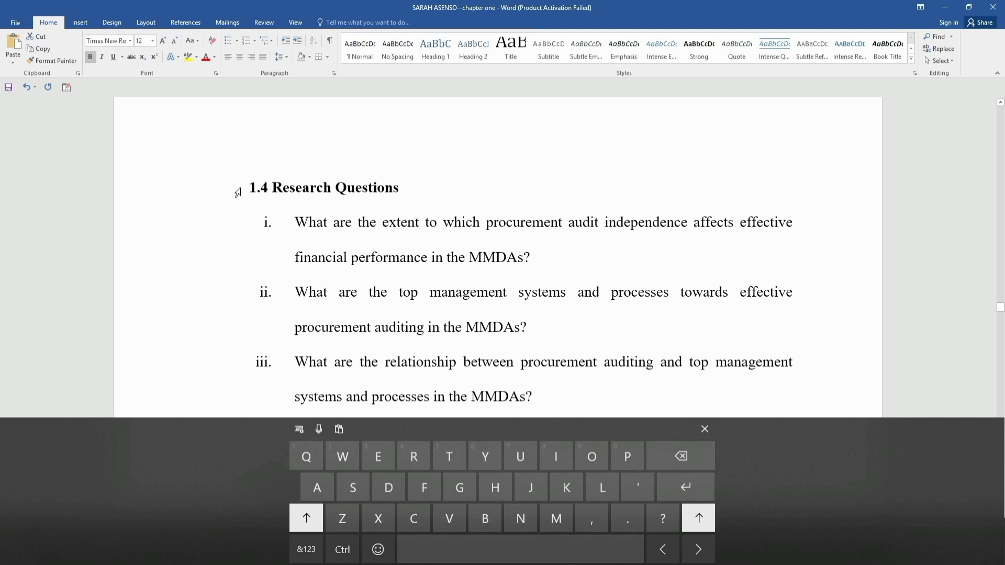
{"action": "left_click", "coordinate": [237, 193]}
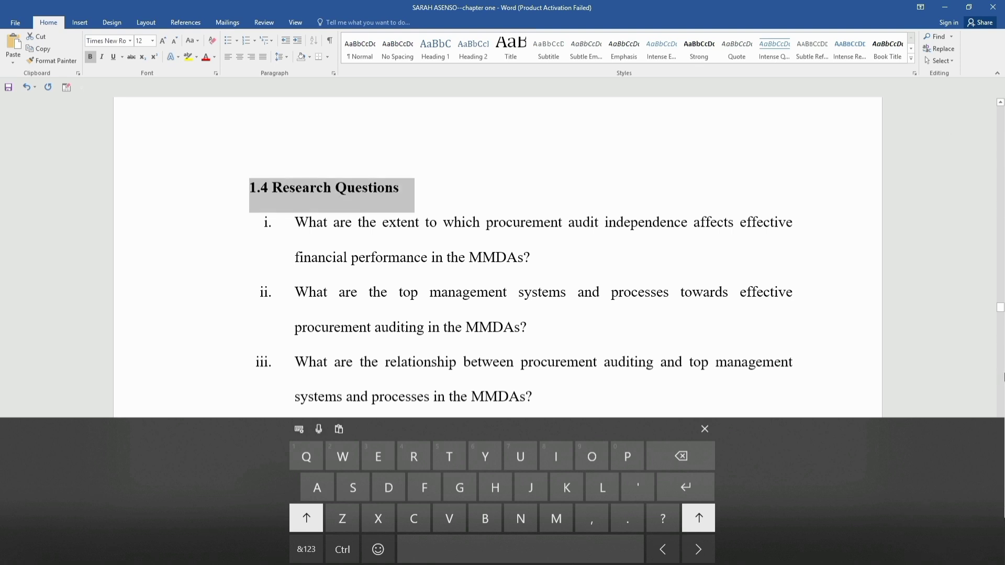
- Add the headings "1.4.1 Hypothesis of the study" and "1.5 Significance of the Study", plus the first text line under 1.5, to the selection
{"action": "scroll", "coordinate": [218, 234], "scroll_direction": "down", "scroll_amount": 5}
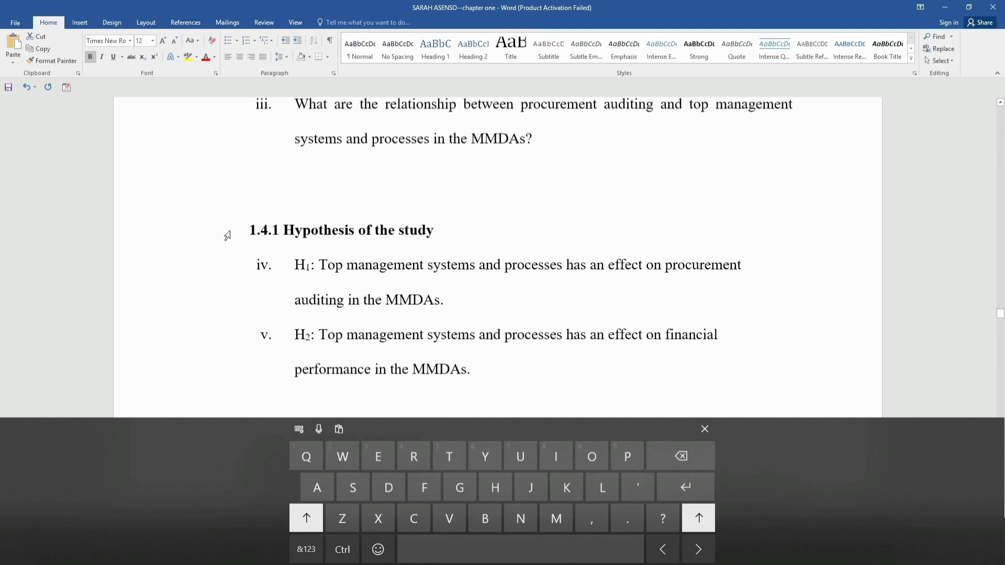
{"action": "left_click", "coordinate": [227, 236]}
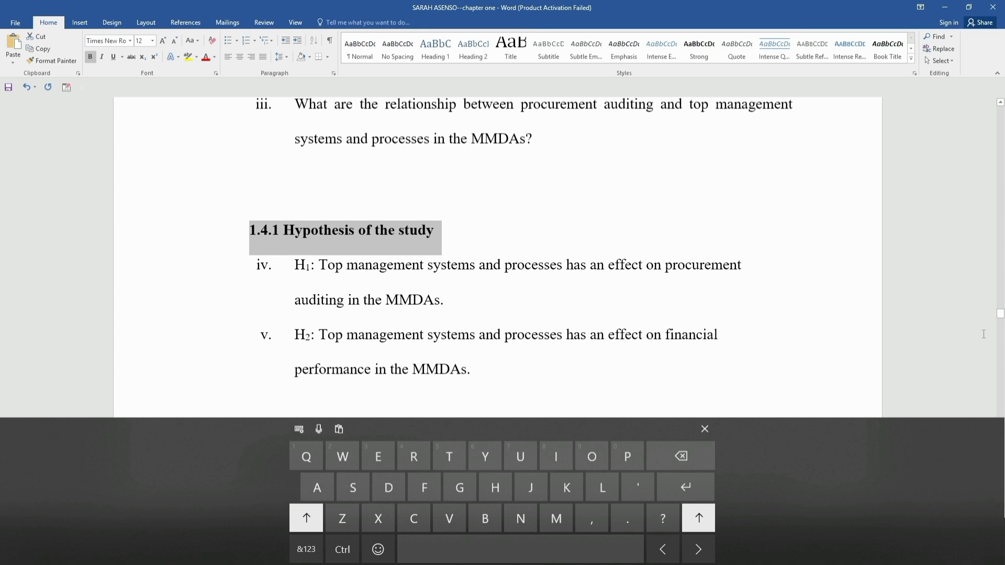
{"action": "scroll", "coordinate": [231, 241], "scroll_direction": "down", "scroll_amount": 5}
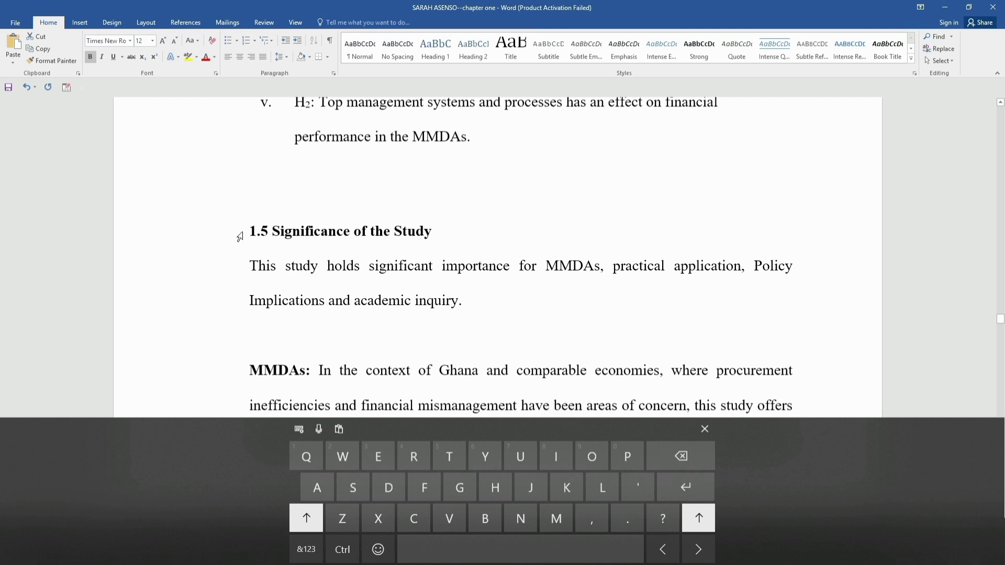
{"action": "triple_click", "coordinate": [247, 231]}
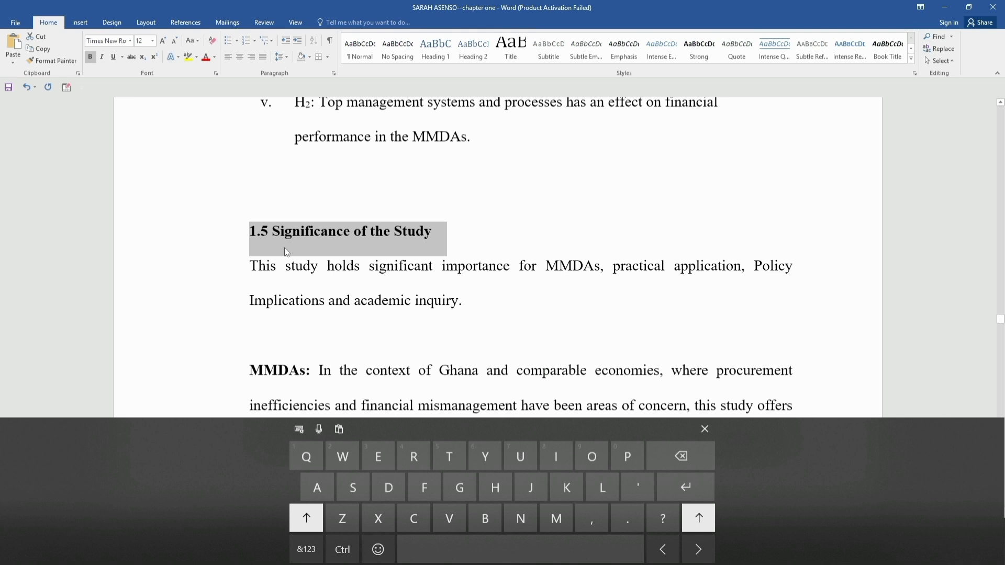
{"action": "left_click", "coordinate": [240, 274], "text": "shift"}
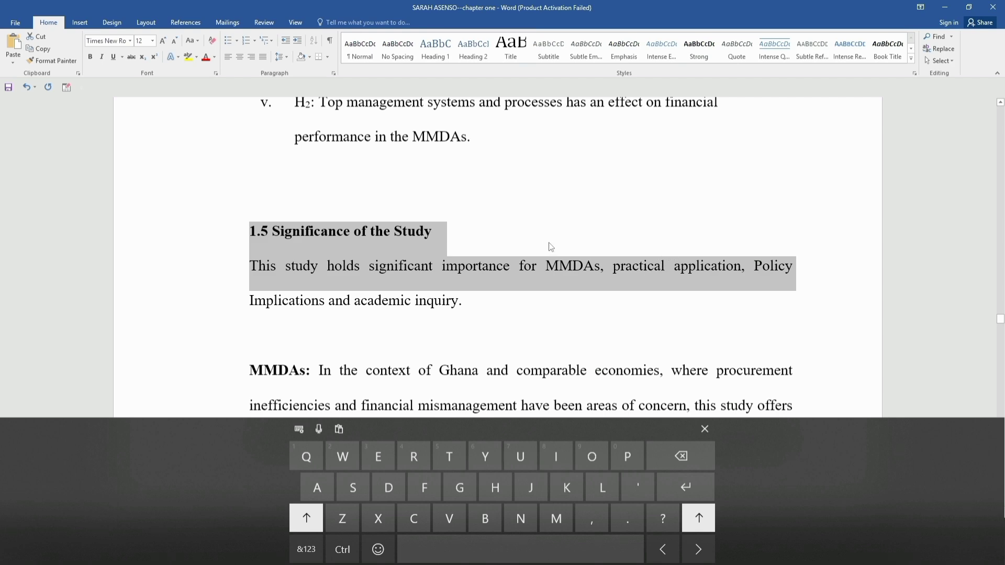
- Add the headings "1.6 Brief Research Methodology" and "1.8 Limitations of the study" to the multiple selection
{"action": "scroll", "coordinate": [245, 280], "scroll_direction": "down", "scroll_amount": 5}
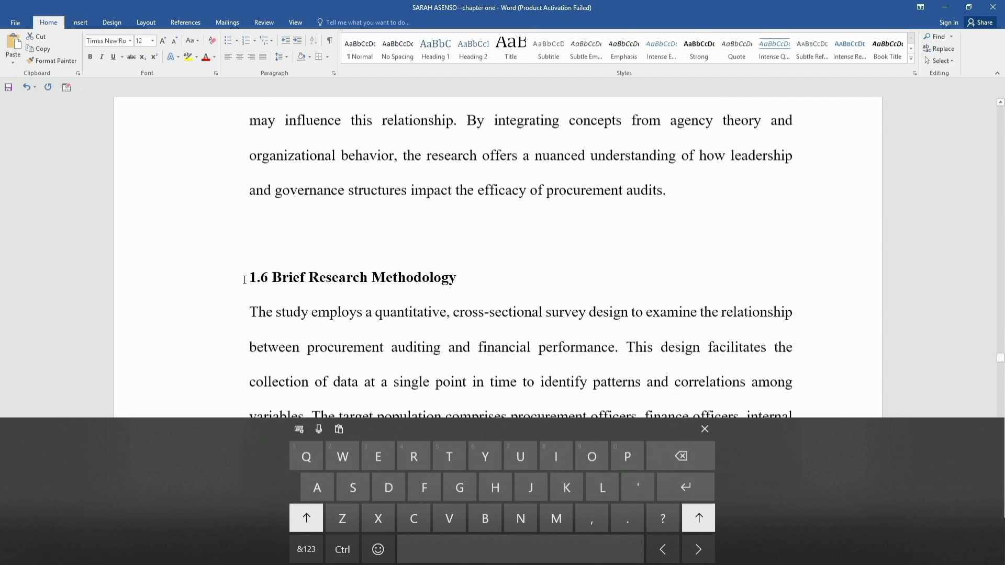
{"action": "left_click", "coordinate": [227, 284]}
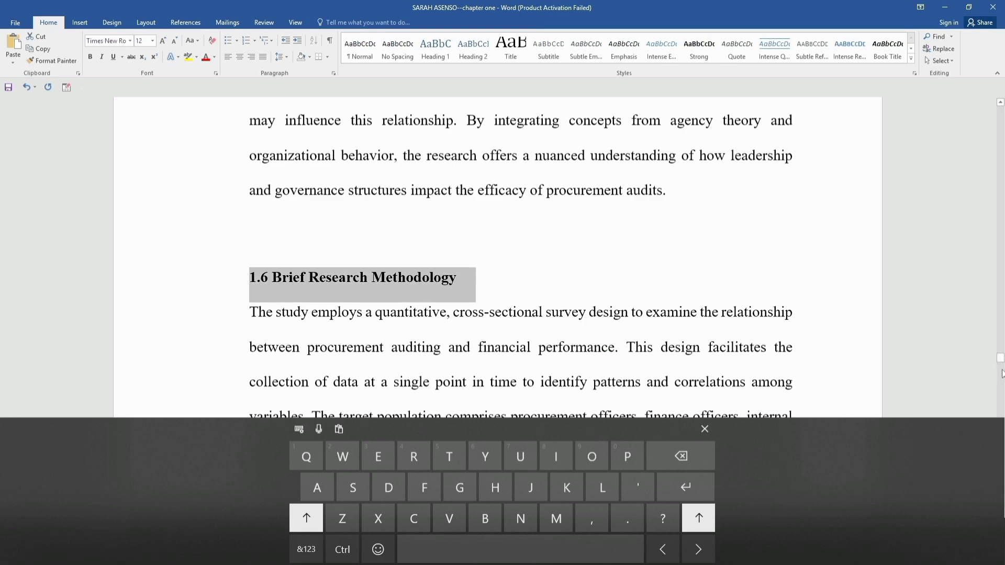
{"action": "left_click", "coordinate": [1002, 373]}
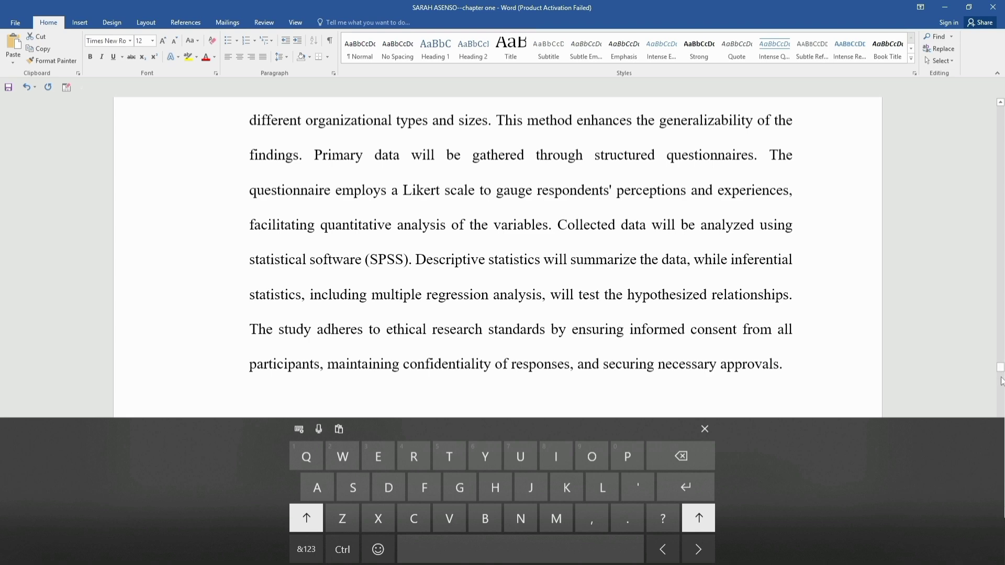
{"action": "left_click", "coordinate": [1001, 378]}
{"action": "left_click", "coordinate": [1001, 382]}
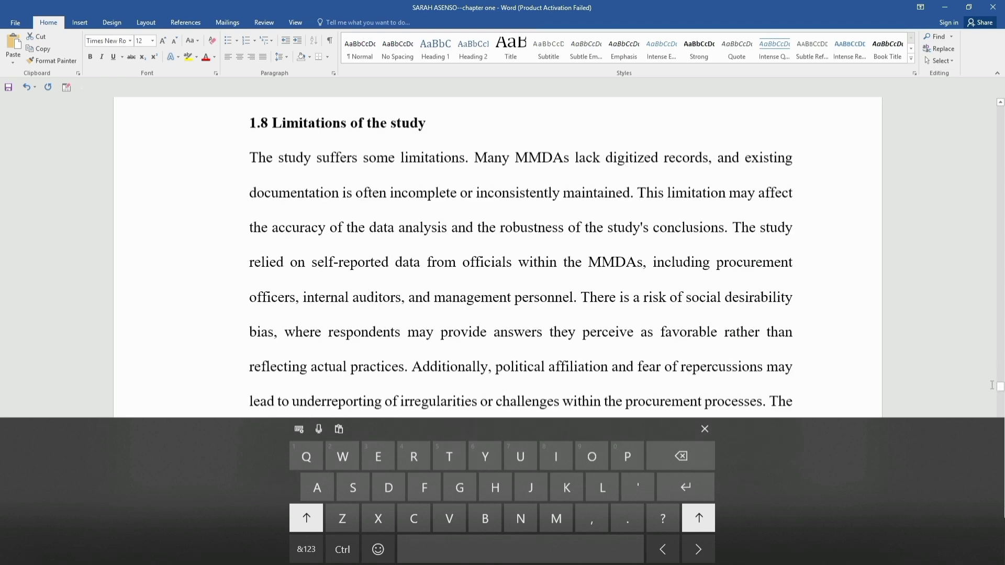
{"action": "left_click", "coordinate": [1000, 103]}
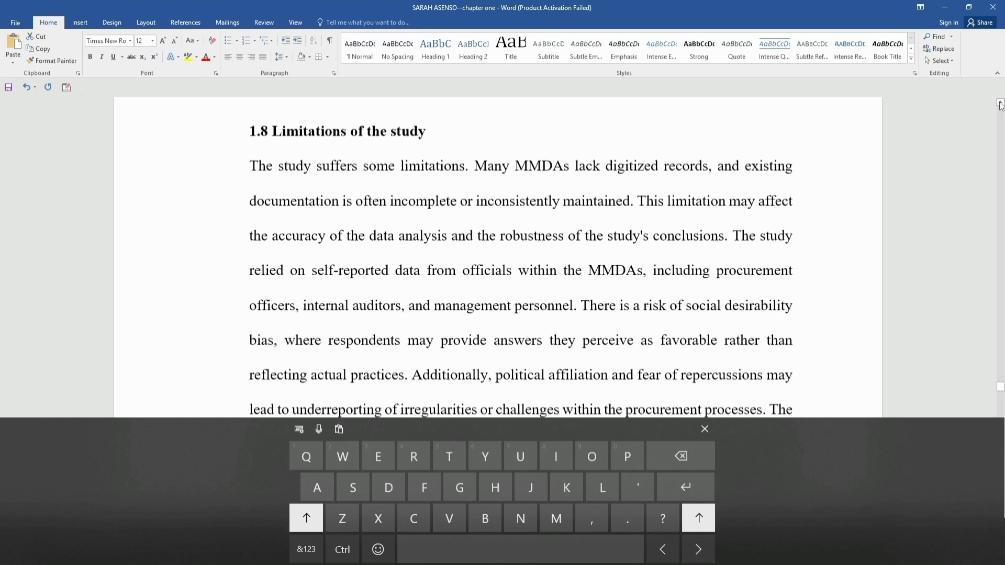
{"action": "left_click", "coordinate": [1000, 103]}
{"action": "left_click", "coordinate": [1000, 103]}
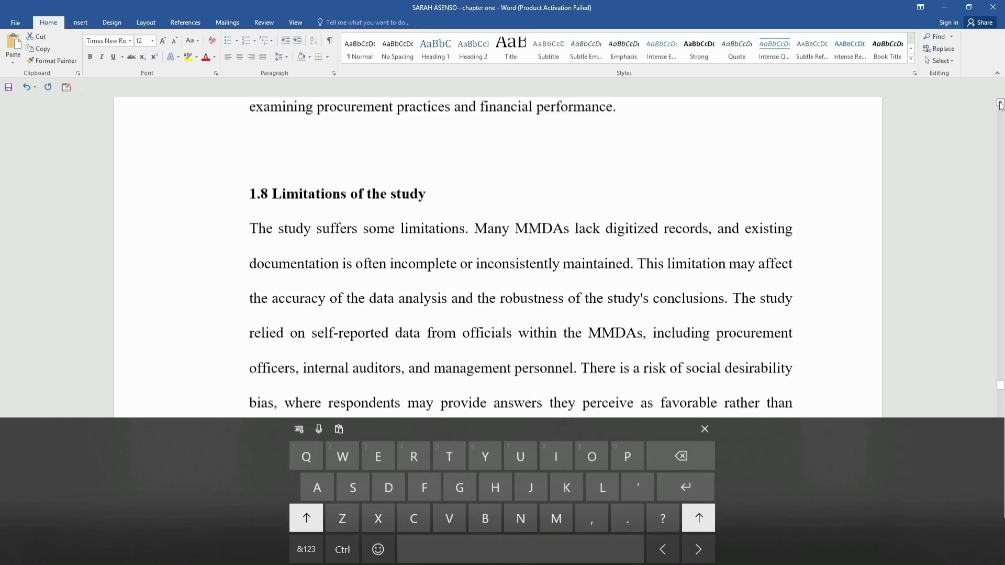
{"action": "left_click", "coordinate": [1000, 103]}
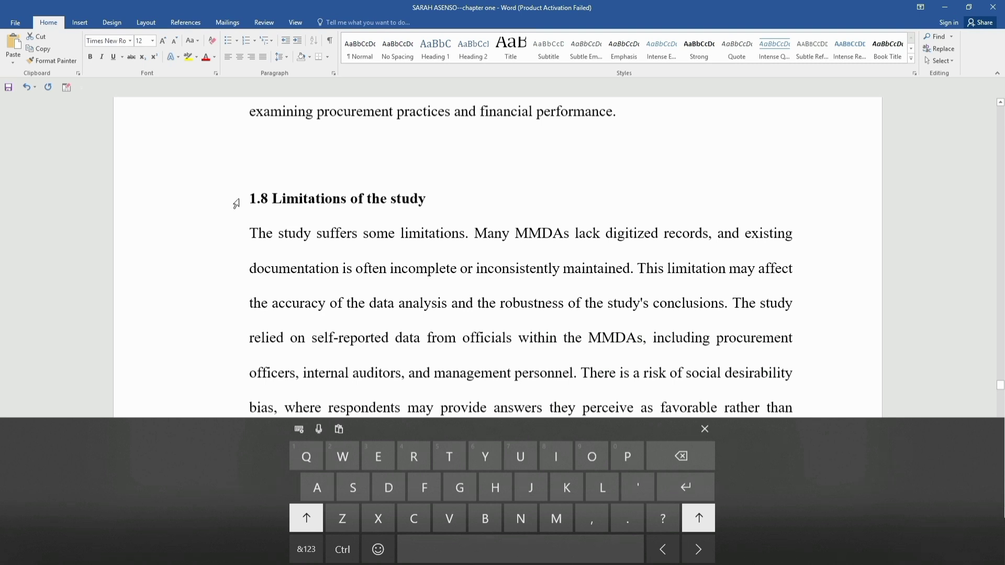
{"action": "left_click", "coordinate": [237, 204]}
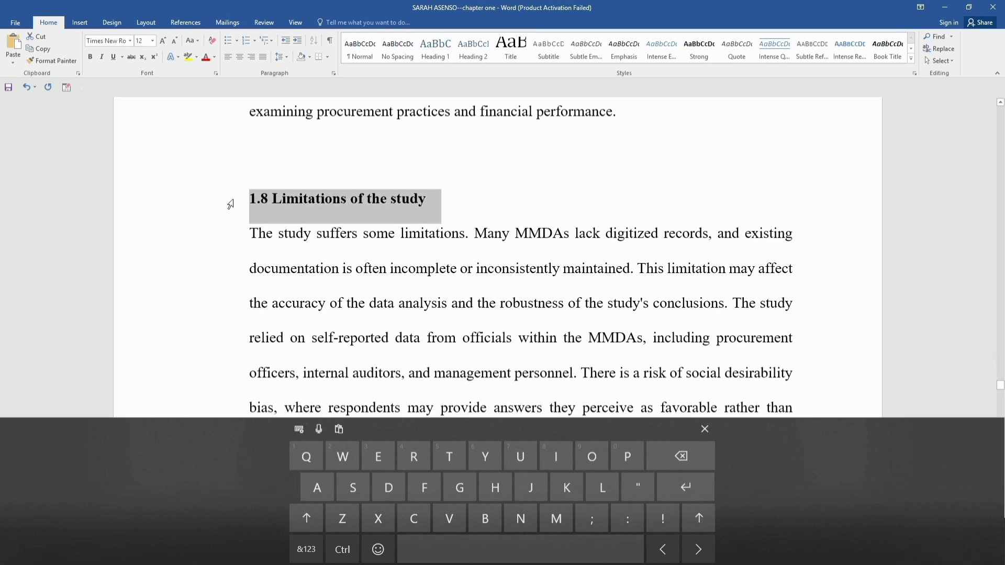
- Add the heading "1.9 Organization of the Study" to the multiple selection and apply the Heading 2 style to all selected headings
{"action": "left_click", "coordinate": [1001, 397]}
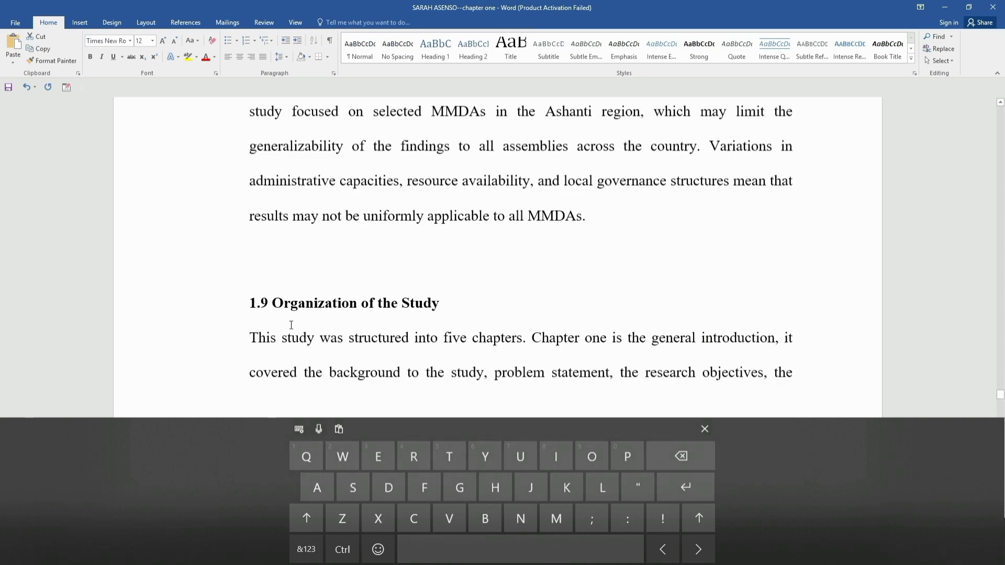
{"action": "left_click", "coordinate": [229, 308]}
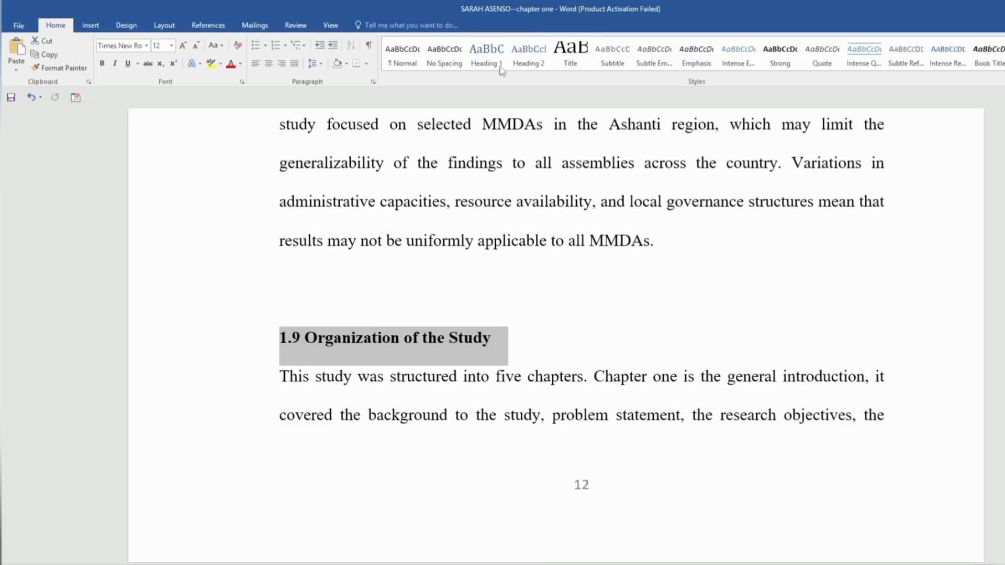
{"action": "left_click", "coordinate": [541, 66]}
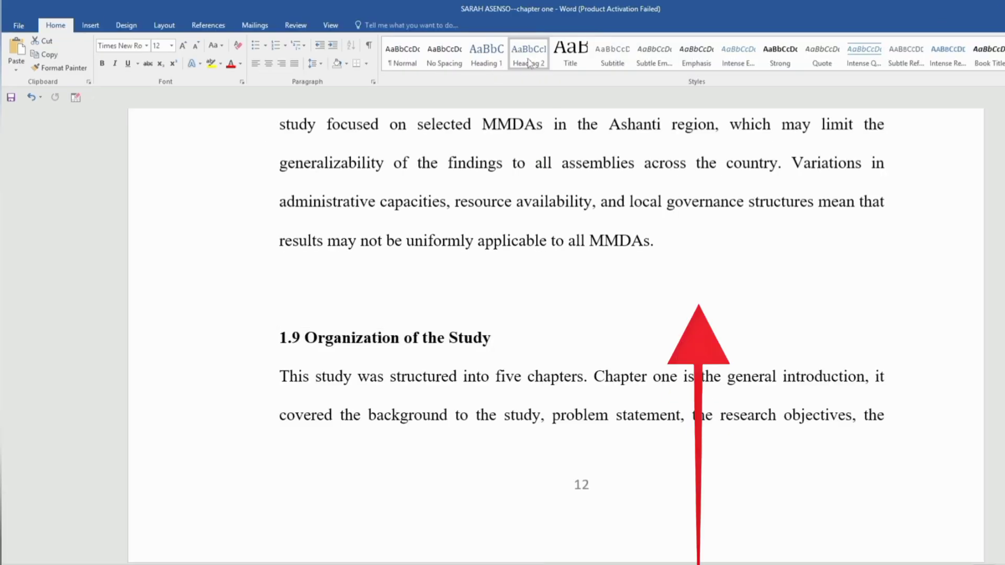
{"action": "key", "text": "ctrl+z"}
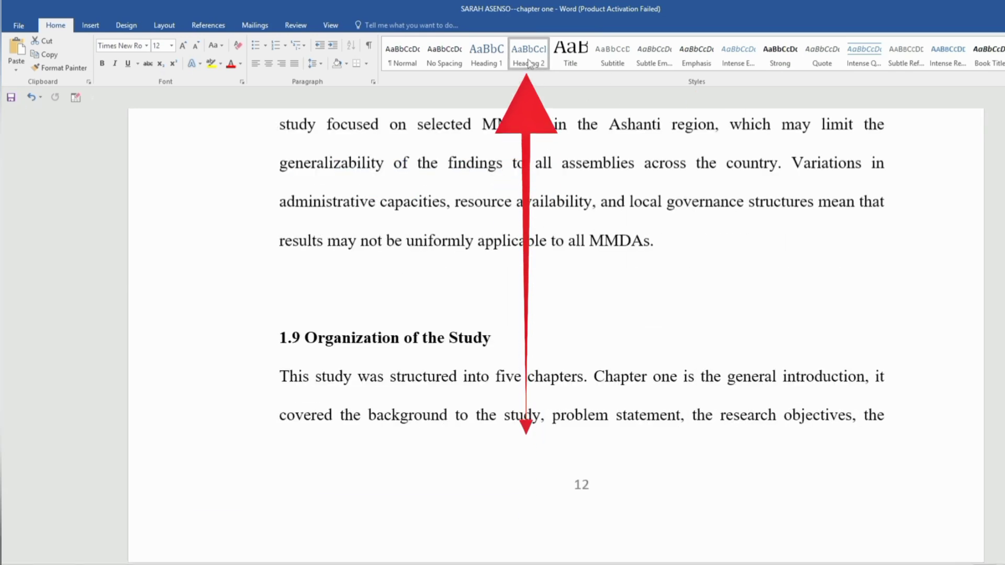
{"action": "left_click", "coordinate": [526, 63]}
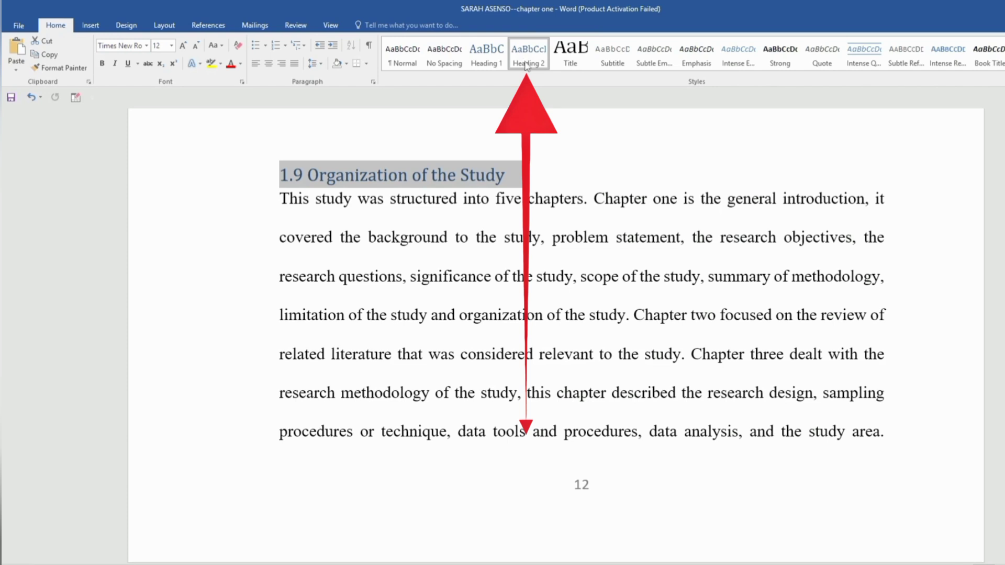
{"action": "left_click", "coordinate": [548, 116]}
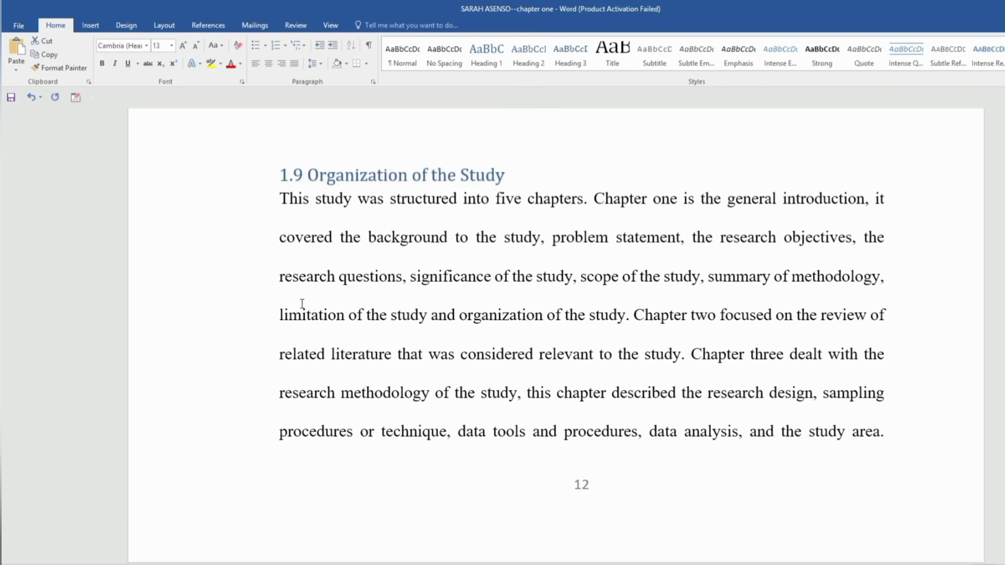
- Set the font of the selected headings to Times New Roman at size 12
{"action": "left_click", "coordinate": [197, 175]}
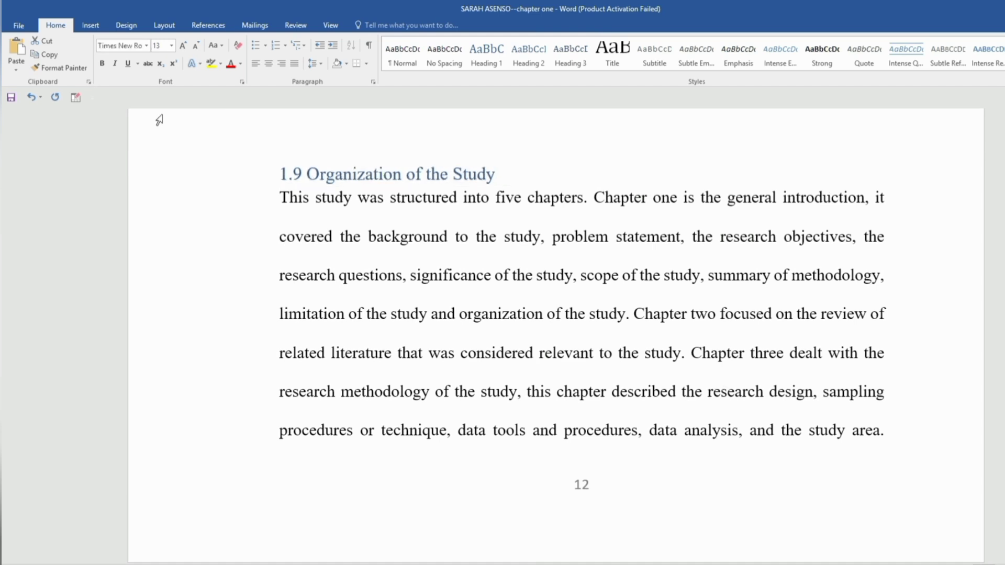
{"action": "left_click", "coordinate": [159, 120]}
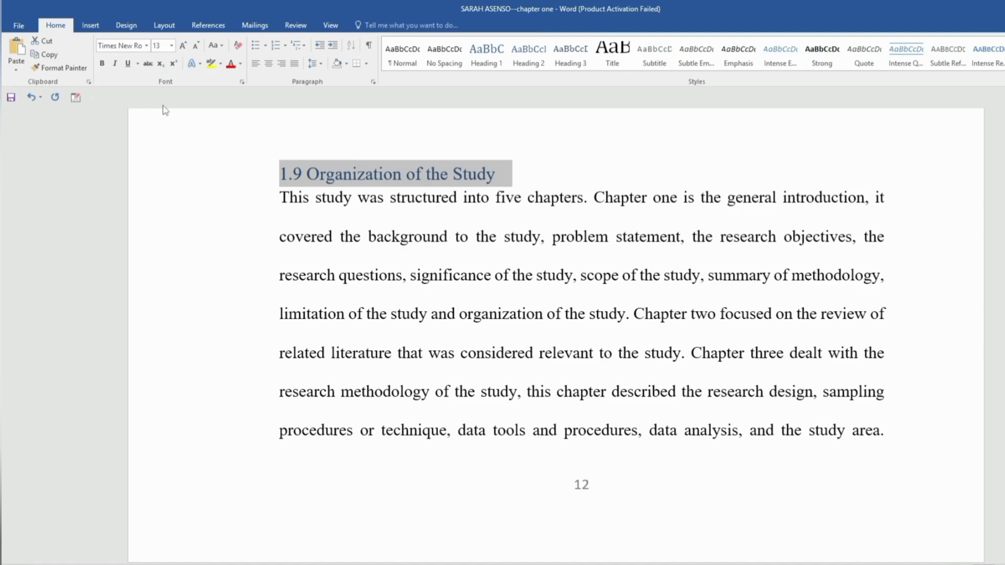
{"action": "left_click", "coordinate": [147, 46]}
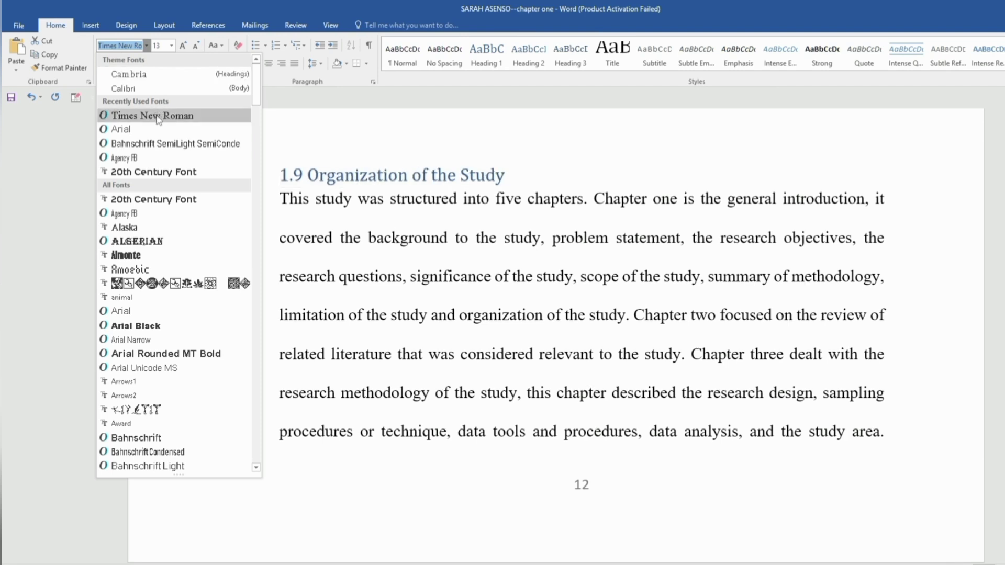
{"action": "left_click", "coordinate": [155, 115]}
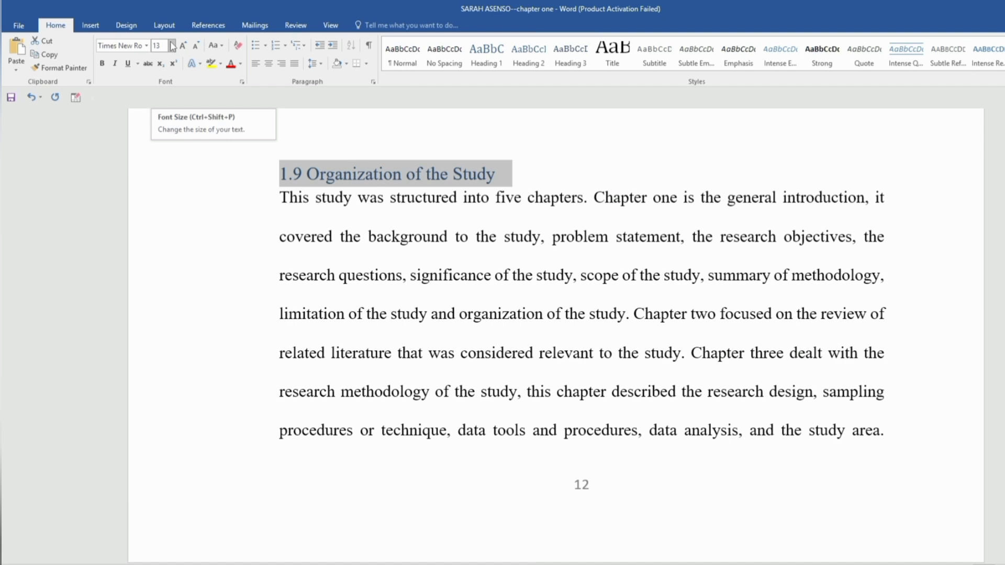
{"action": "left_click", "coordinate": [172, 47]}
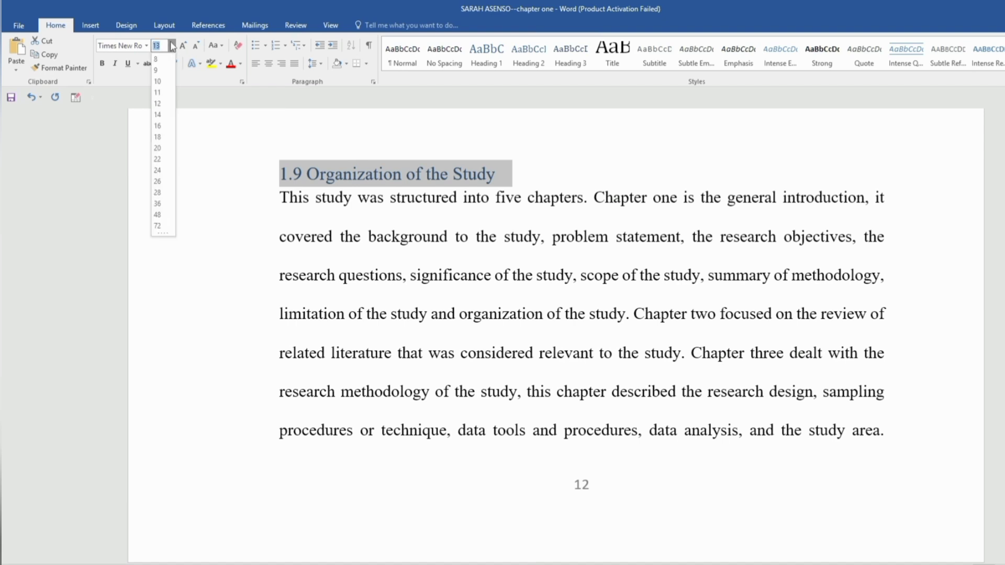
{"action": "left_click", "coordinate": [158, 104]}
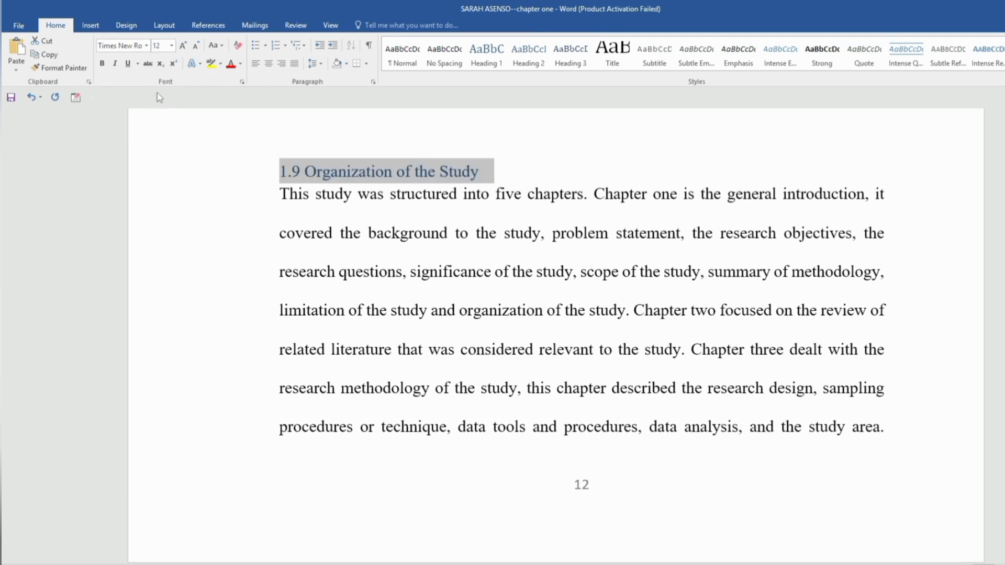
- Format the selected headings in bold with the Automatic font colour and 2.0 line spacing
{"action": "left_click", "coordinate": [241, 64]}
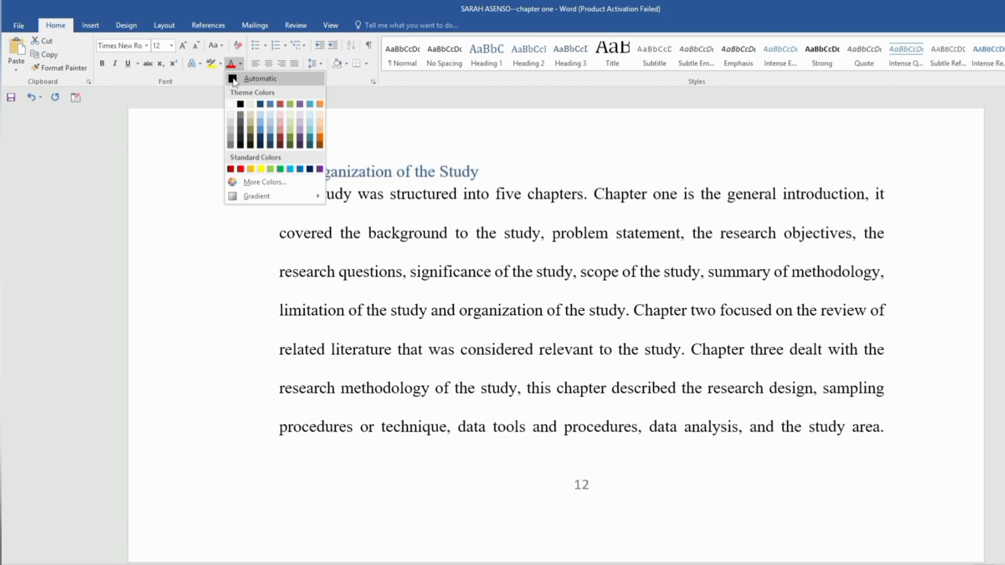
{"action": "key", "text": "Escape"}
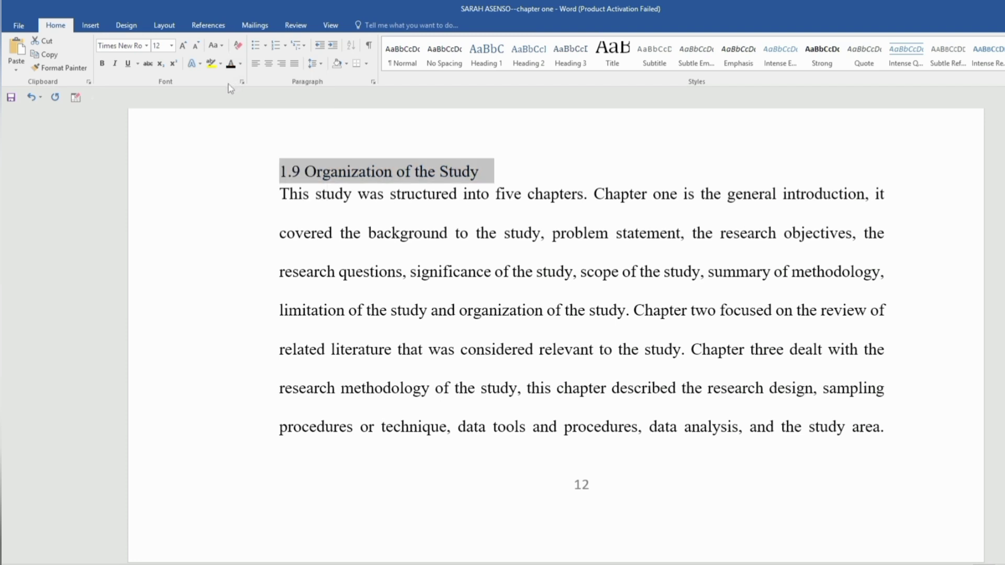
{"action": "left_click", "coordinate": [103, 65]}
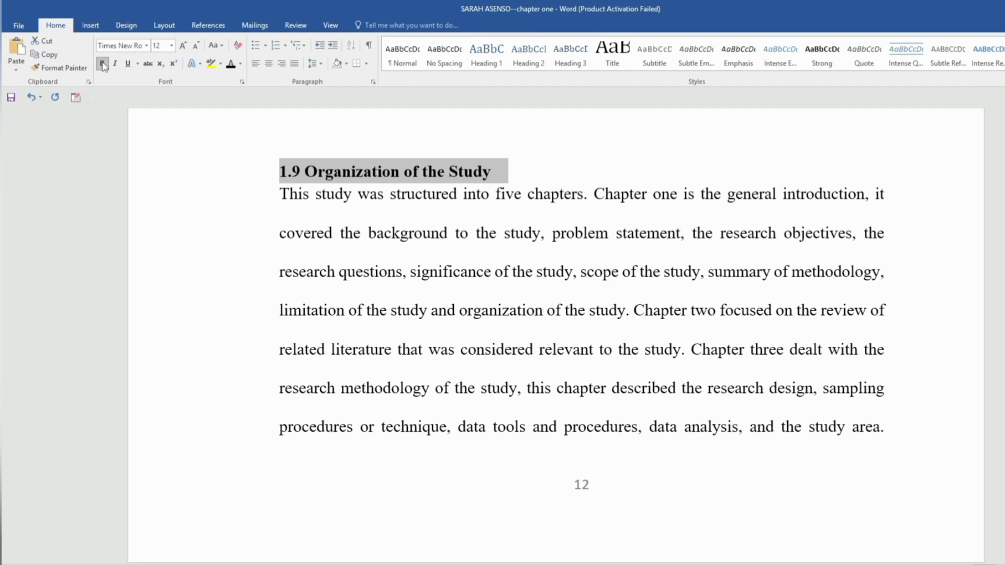
{"action": "left_click", "coordinate": [320, 64]}
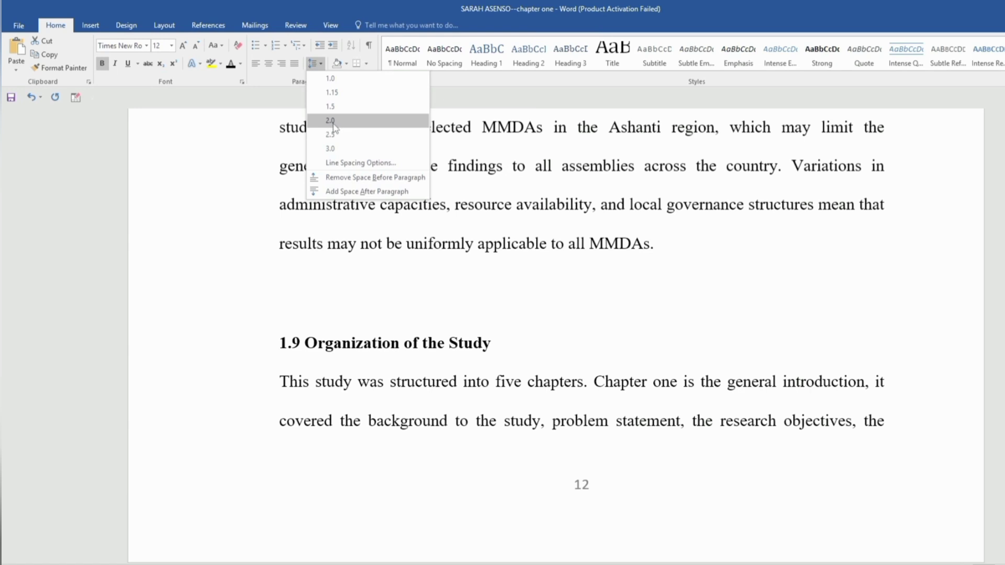
{"action": "left_click", "coordinate": [330, 121]}
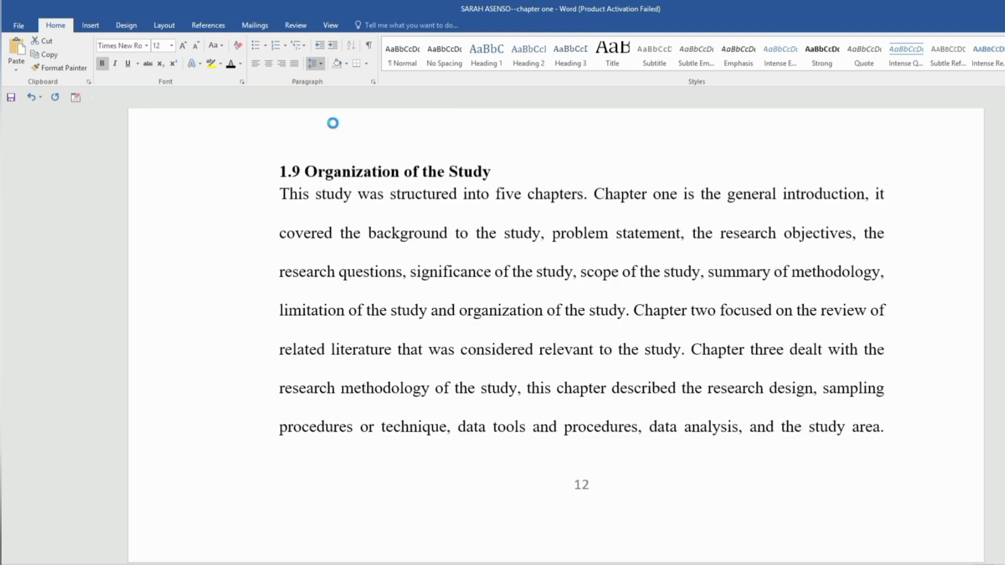
- Insert a blank line above the "CHAPTER ONE" title at the start of the document and place the cursor in it
{"action": "key", "text": "ctrl+z"}
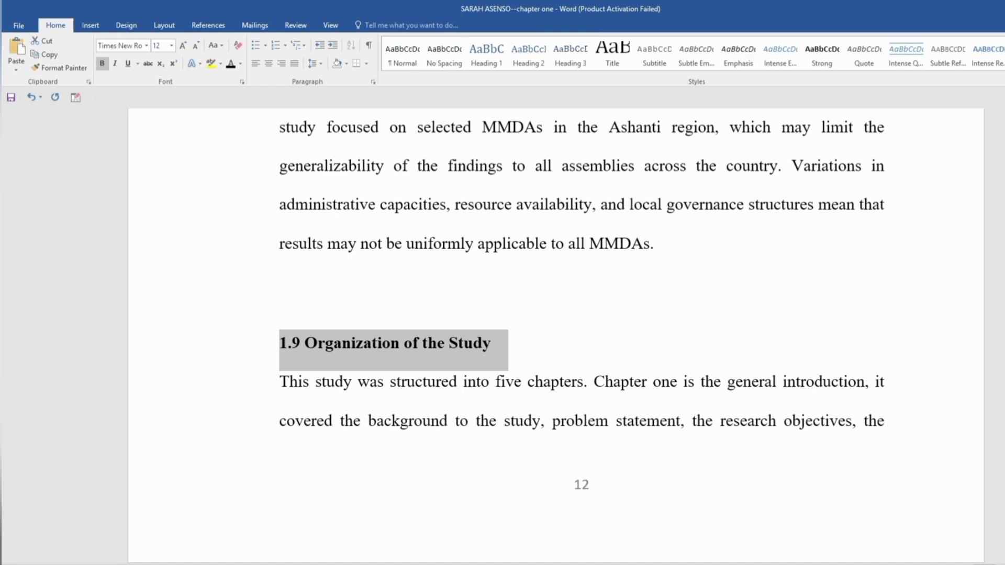
{"action": "key", "text": "ctrl+z"}
{"action": "key", "text": "ctrl+z"}
{"action": "key", "text": "ctrl+z"}
{"action": "key", "text": "ctrl+z"}
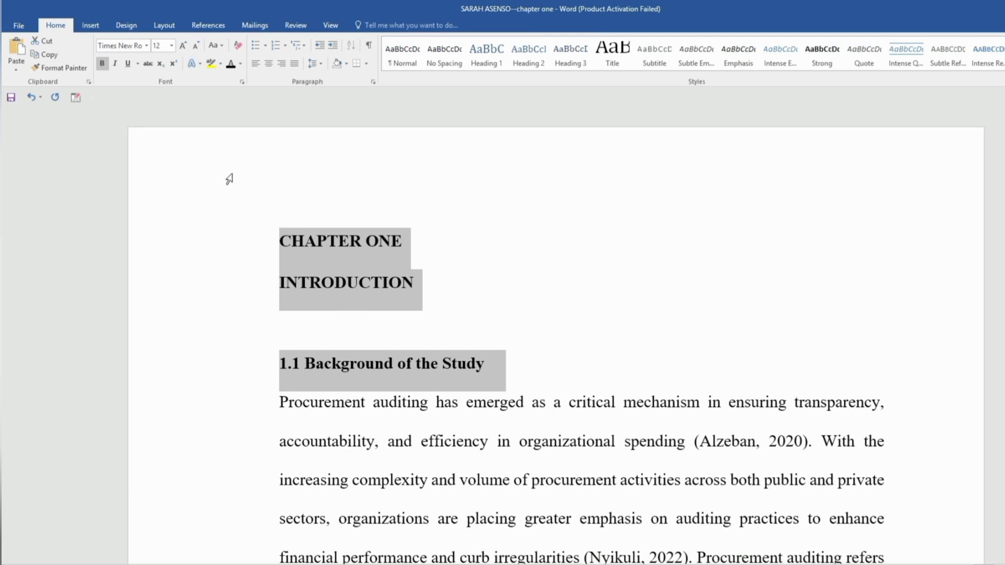
{"action": "left_click", "coordinate": [280, 193]}
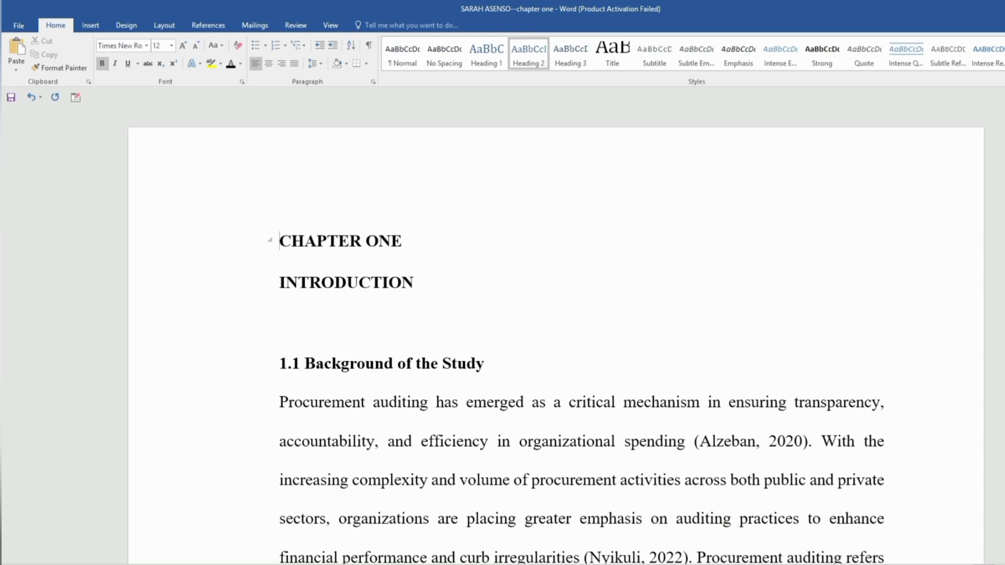
{"action": "key", "text": "Return"}
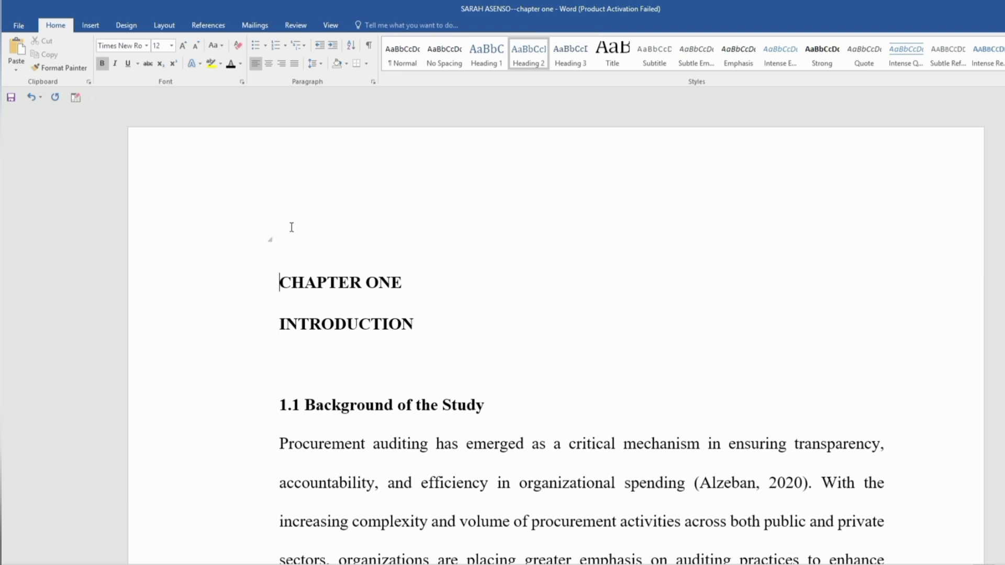
{"action": "left_click", "coordinate": [285, 224]}
- Insert the built-in Automatic Table 2 table of contents at the blank line above "CHAPTER ONE"
{"action": "left_click", "coordinate": [208, 26]}
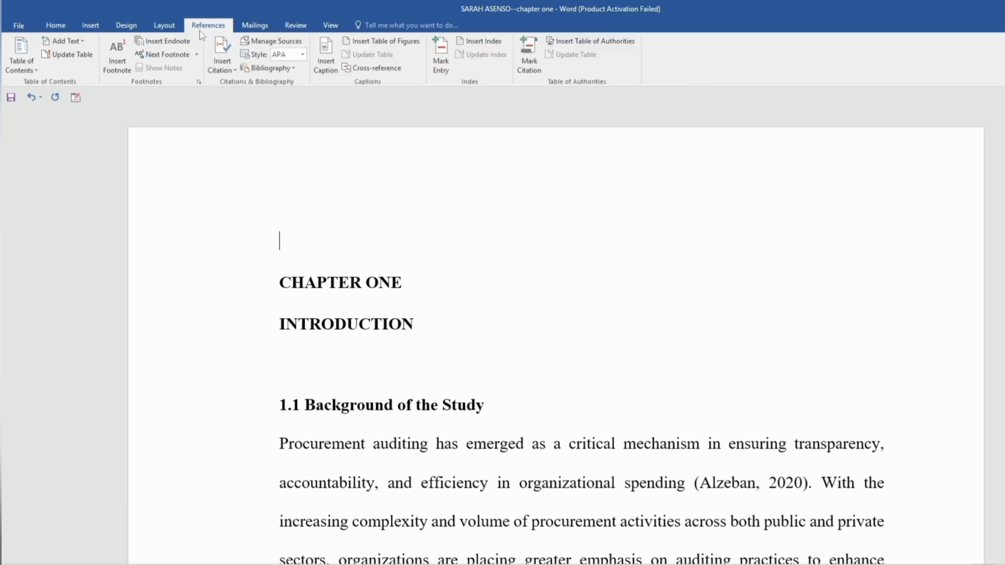
{"action": "left_click", "coordinate": [33, 69]}
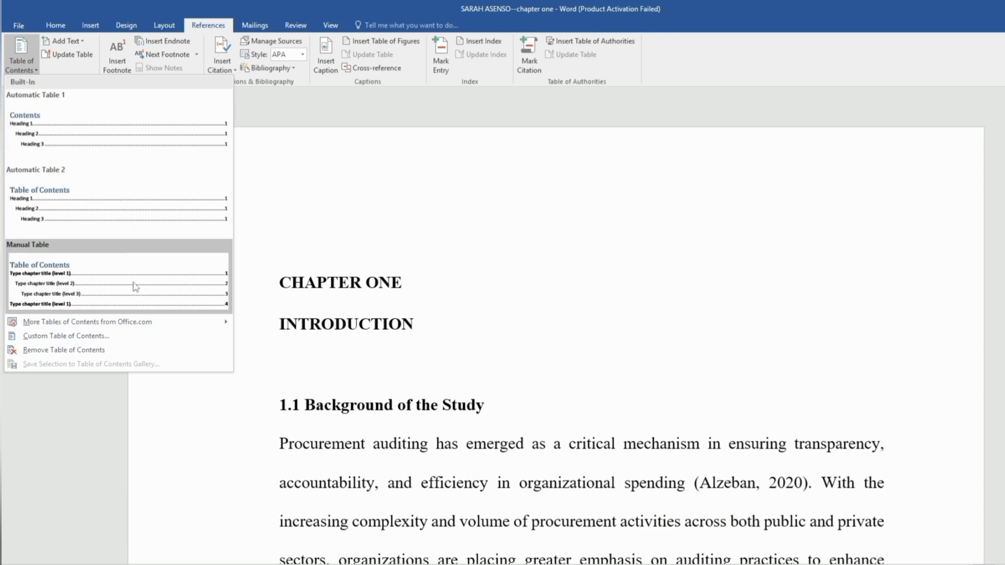
{"action": "left_click", "coordinate": [105, 210]}
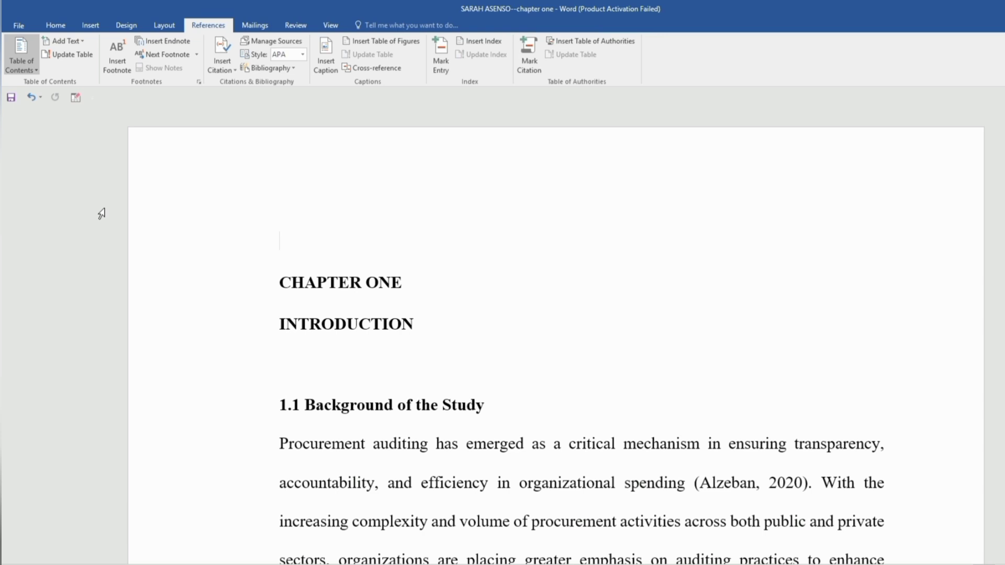
{"action": "key", "text": "ctrl+z"}
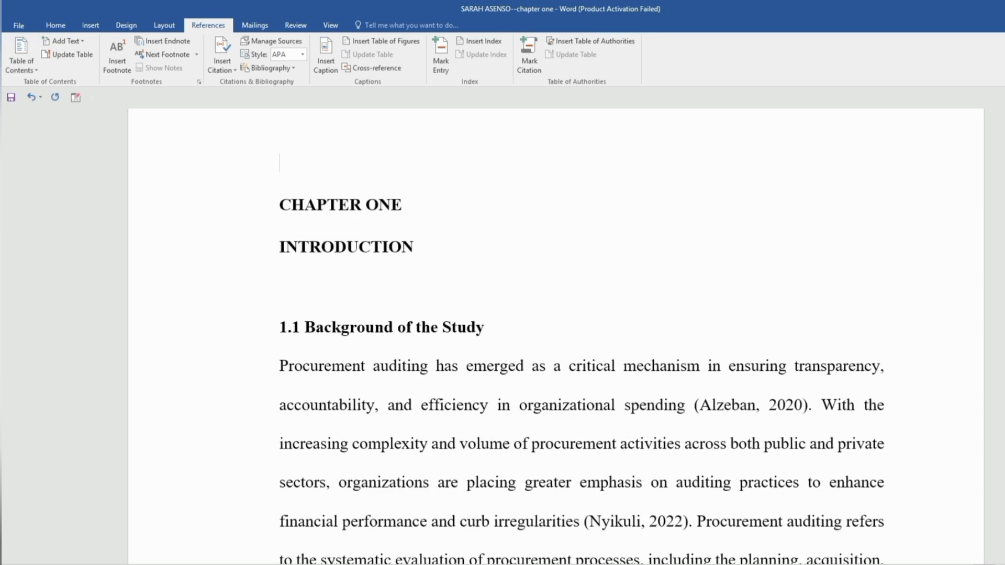
- Examine the entries and page numbers of the inserted table of contents from its title to its last line
{"action": "scroll", "coordinate": [581, 335], "scroll_direction": "up", "scroll_amount": 2}
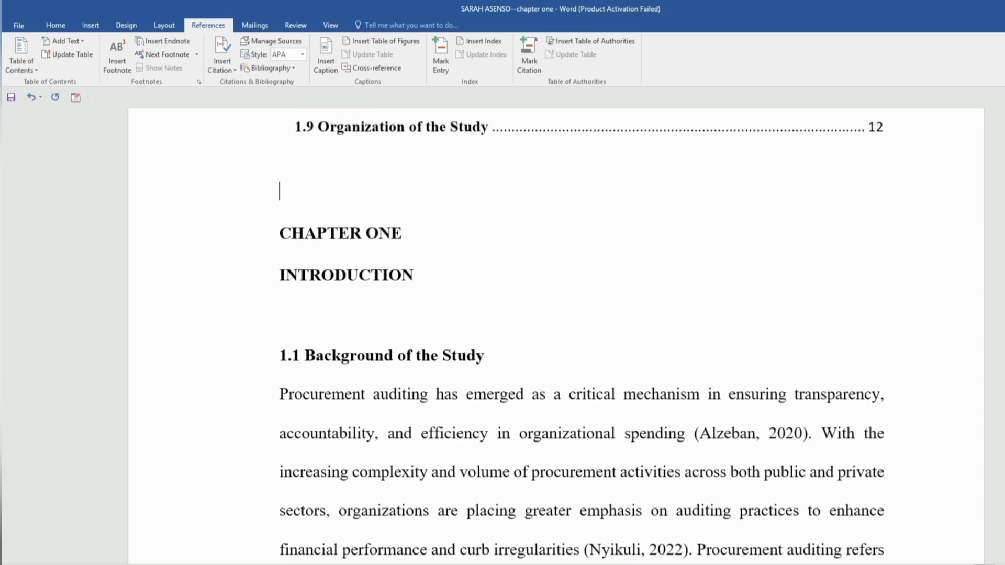
{"action": "scroll", "coordinate": [580, 335], "scroll_direction": "up", "scroll_amount": 3}
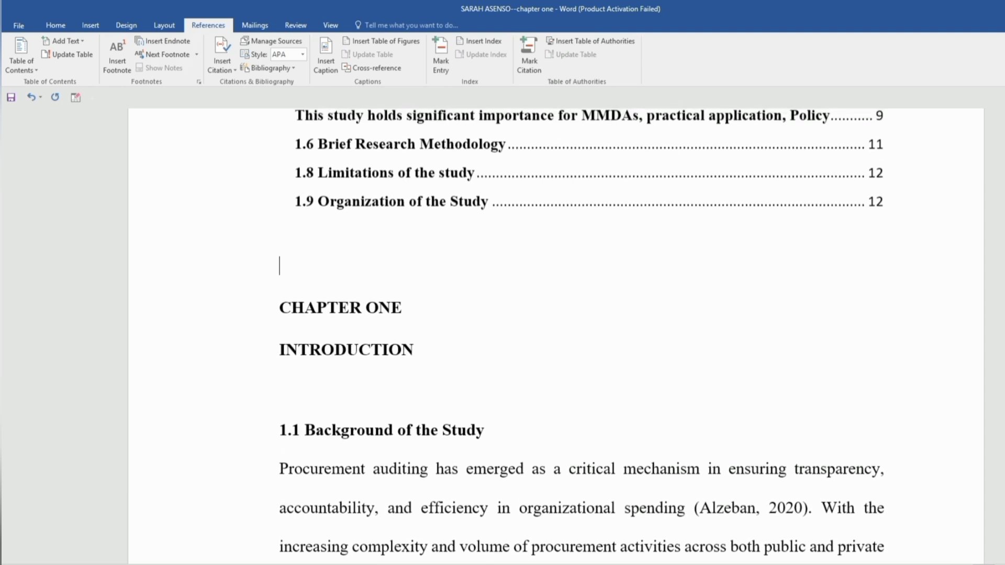
{"action": "scroll", "coordinate": [581, 334], "scroll_direction": "up", "scroll_amount": 4}
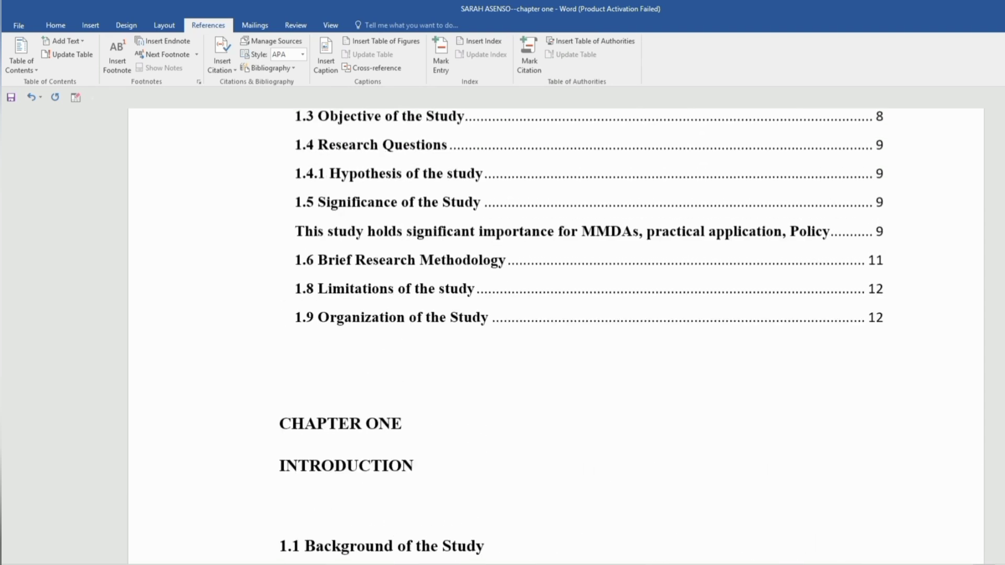
{"action": "scroll", "coordinate": [581, 335], "scroll_direction": "up", "scroll_amount": 9}
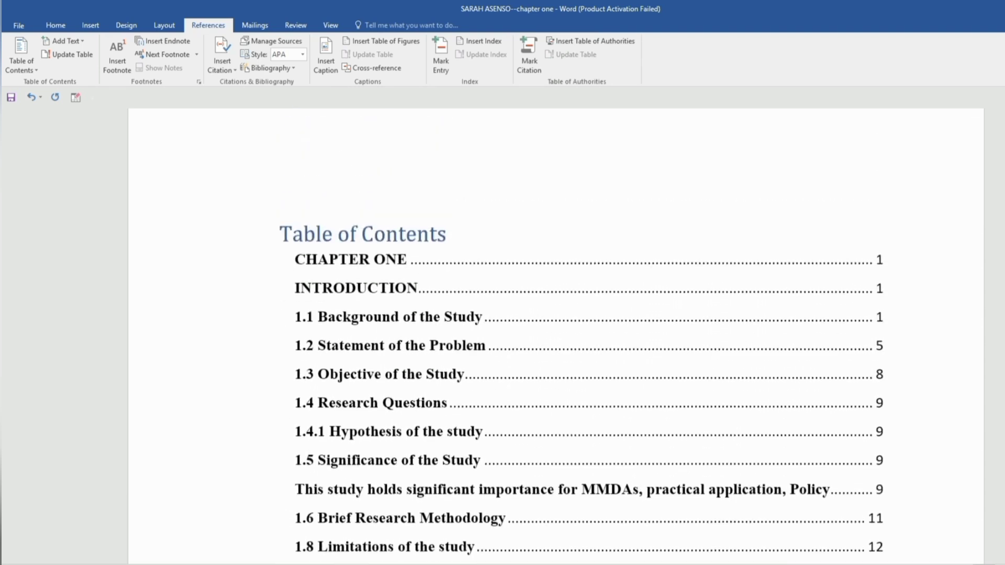
{"action": "scroll", "coordinate": [581, 335], "scroll_direction": "up", "scroll_amount": 1}
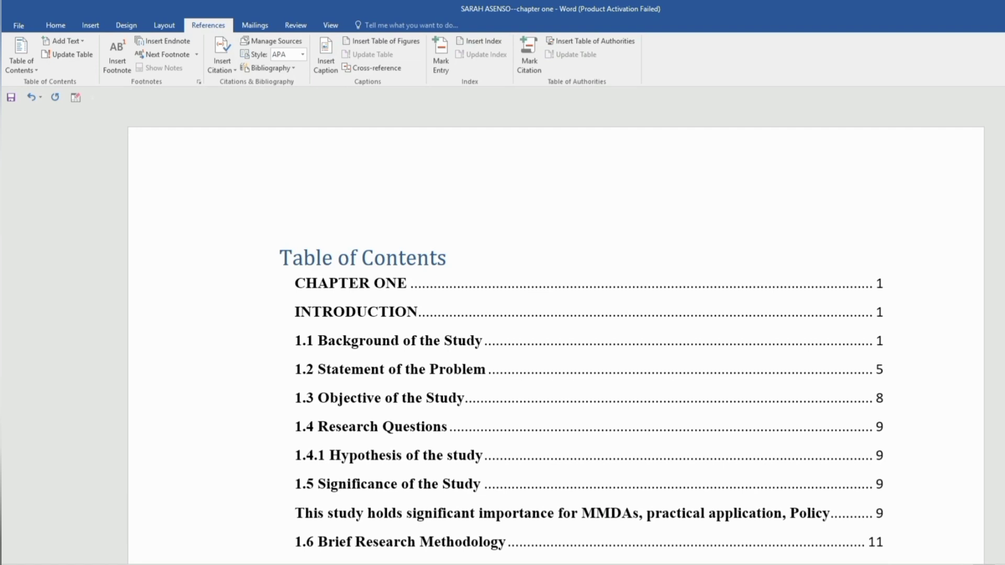
{"action": "scroll", "coordinate": [556, 340], "scroll_direction": "down", "scroll_amount": 2}
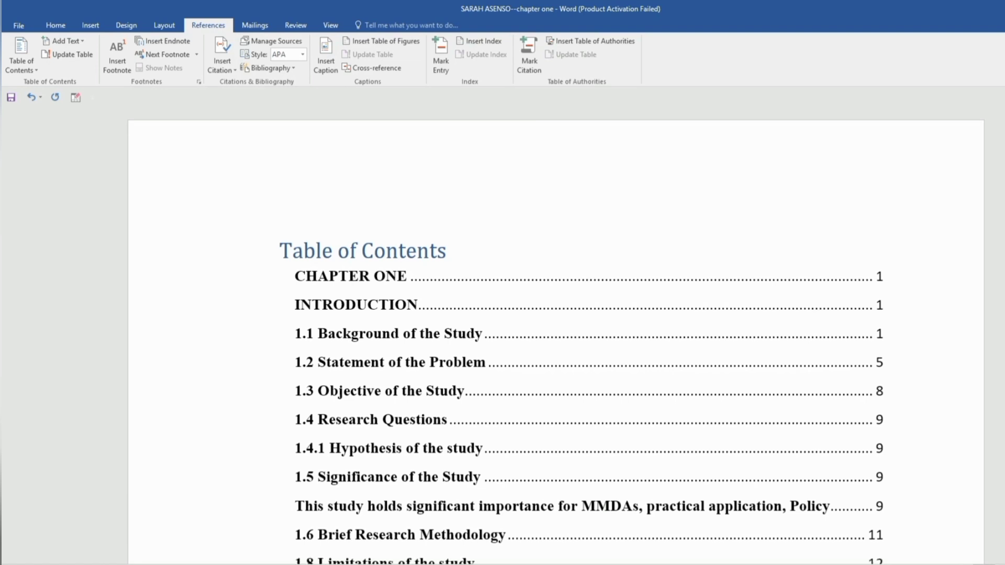
{"action": "scroll", "coordinate": [555, 337], "scroll_direction": "down", "scroll_amount": 1}
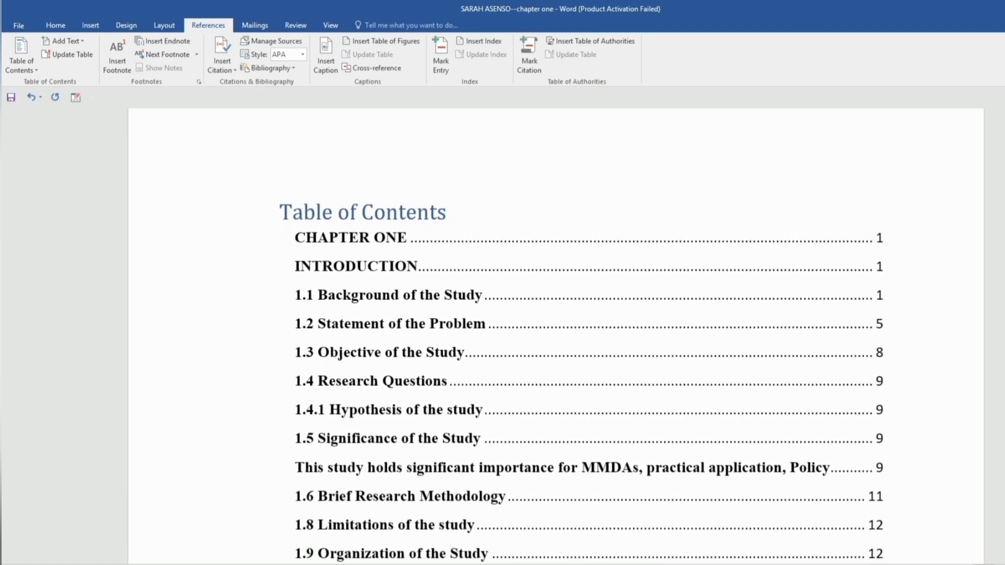
{"action": "scroll", "coordinate": [487, 450], "scroll_direction": "down", "scroll_amount": 3}
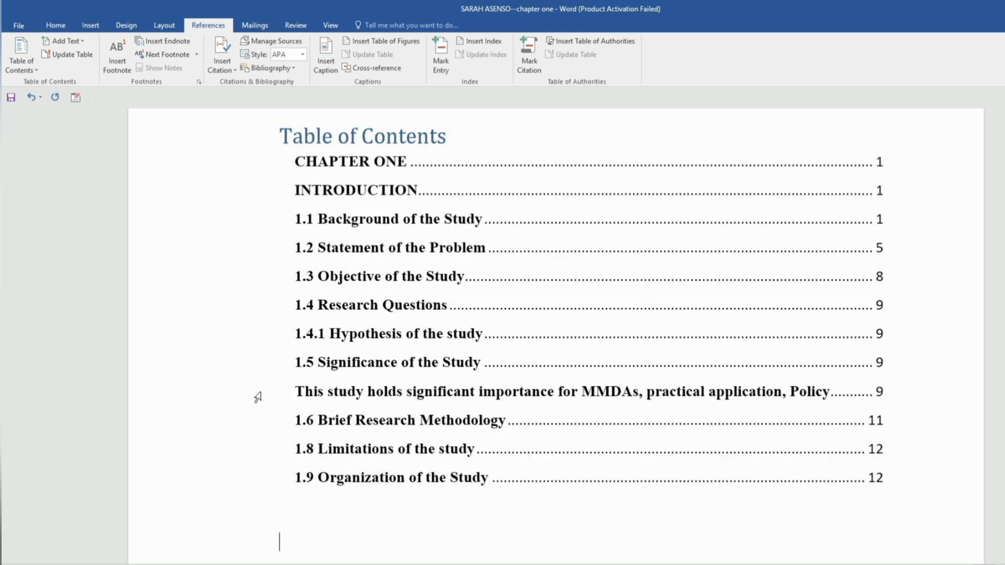
- Delete the "This study holds significant importance for MMDAs, practical application, Policy" entry from the table of contents
{"action": "left_click", "coordinate": [256, 399]}
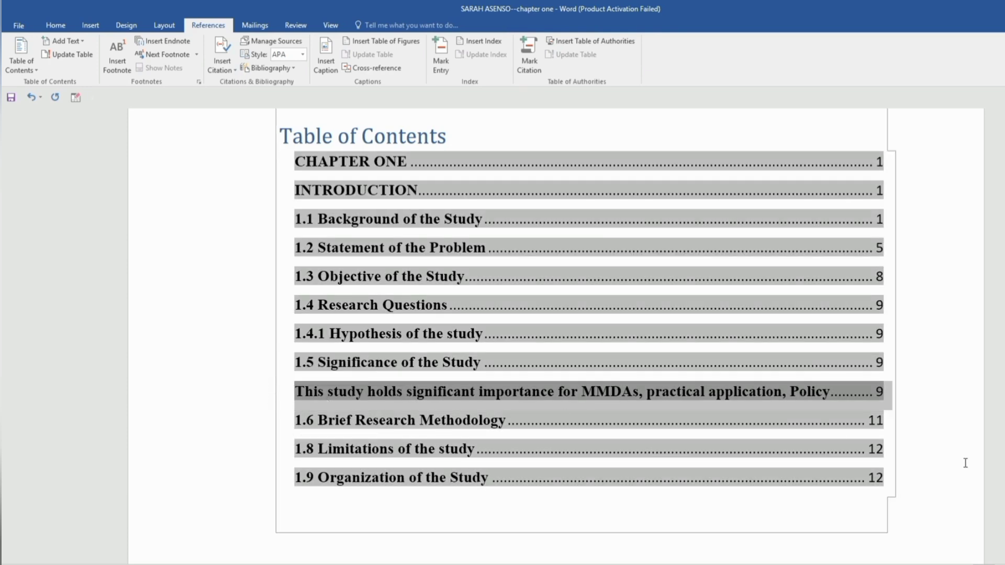
{"action": "left_click", "coordinate": [886, 392]}
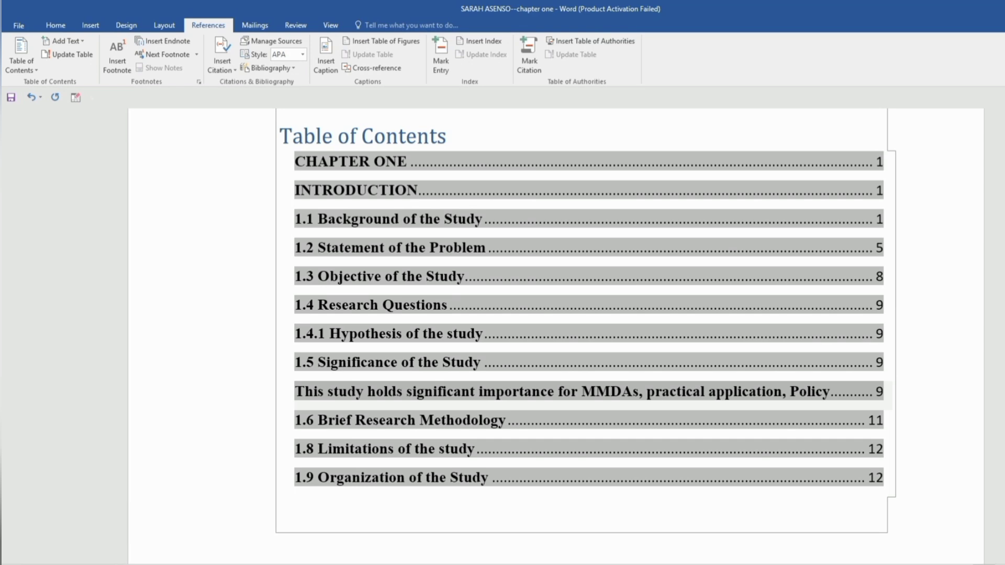
{"action": "key", "text": "Delete"}
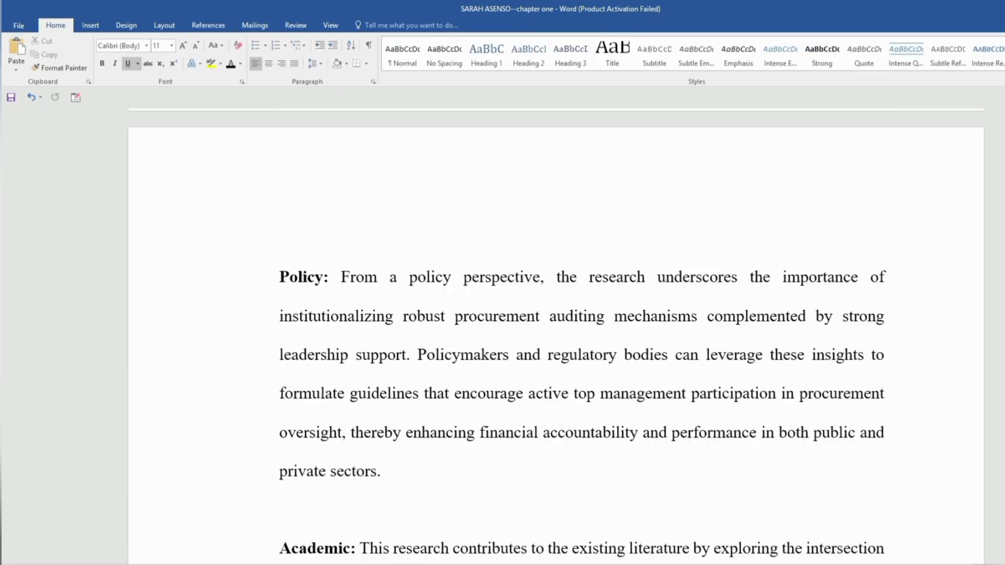
- Apply the Heading 2 style to the "1.7 Scope of the Study" heading and set it in Times New Roman, size 12
{"action": "scroll", "coordinate": [581, 335], "scroll_direction": "down", "scroll_amount": 15}
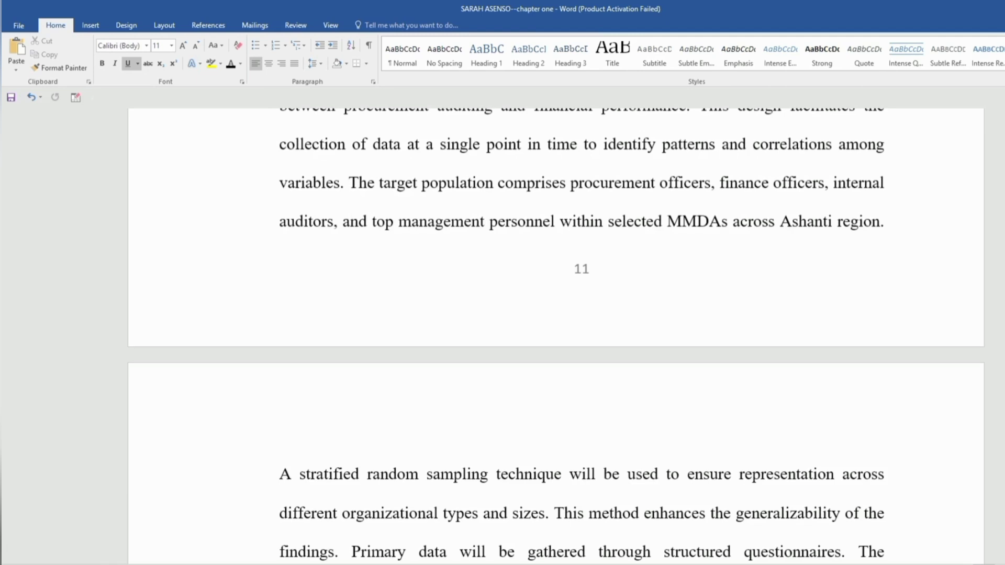
{"action": "scroll", "coordinate": [556, 335], "scroll_direction": "down", "scroll_amount": 5}
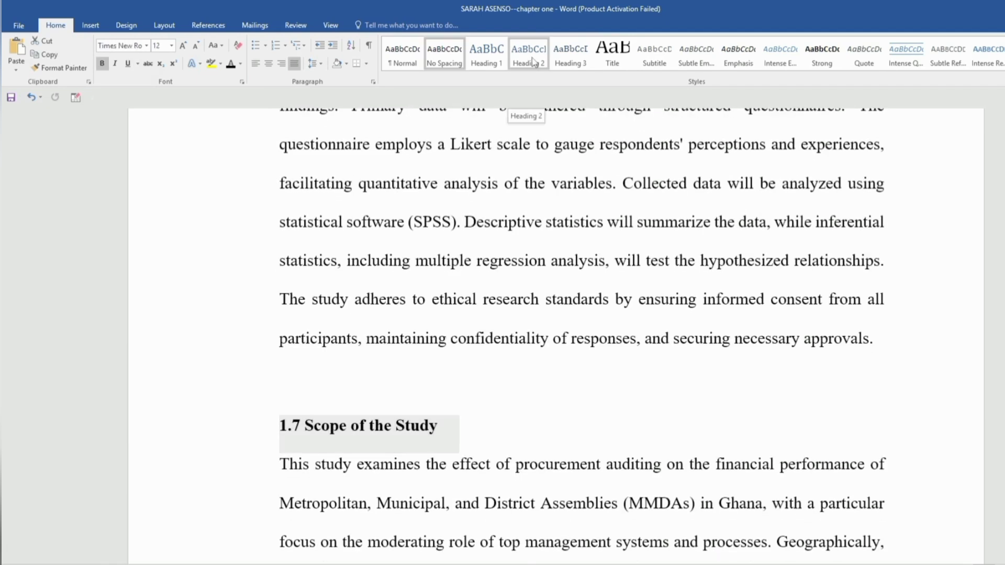
{"action": "left_click", "coordinate": [533, 62]}
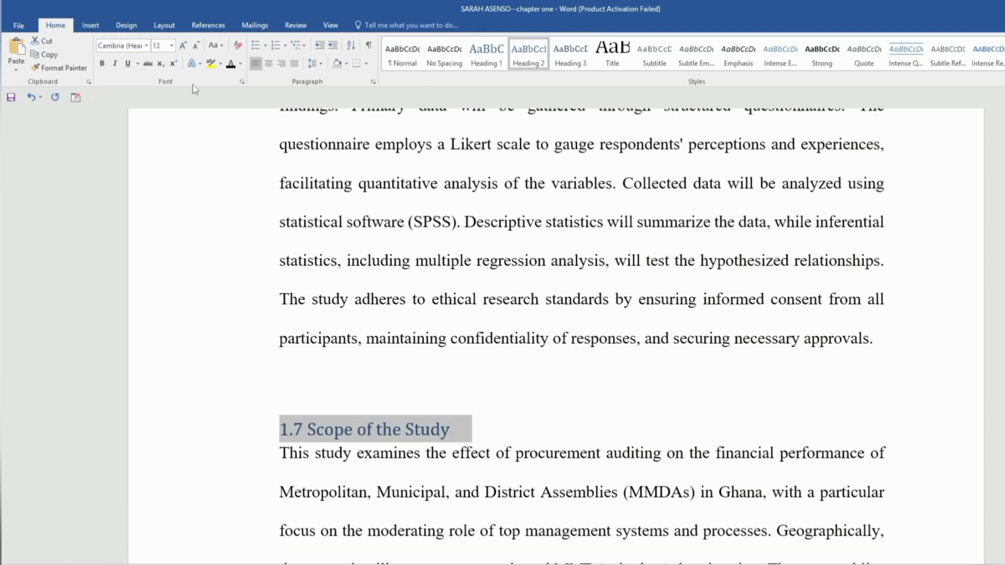
{"action": "left_click", "coordinate": [147, 46]}
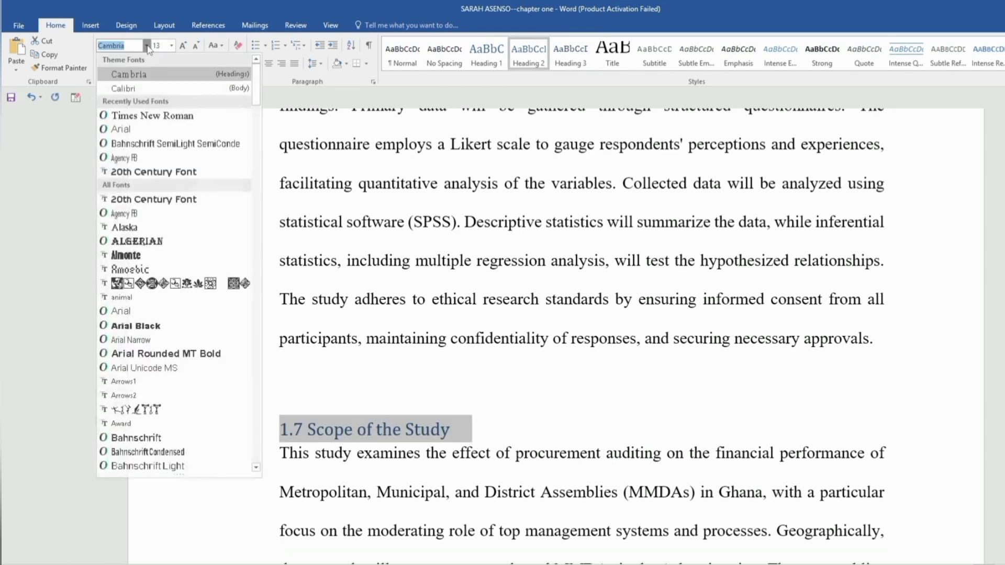
{"action": "left_click", "coordinate": [175, 115]}
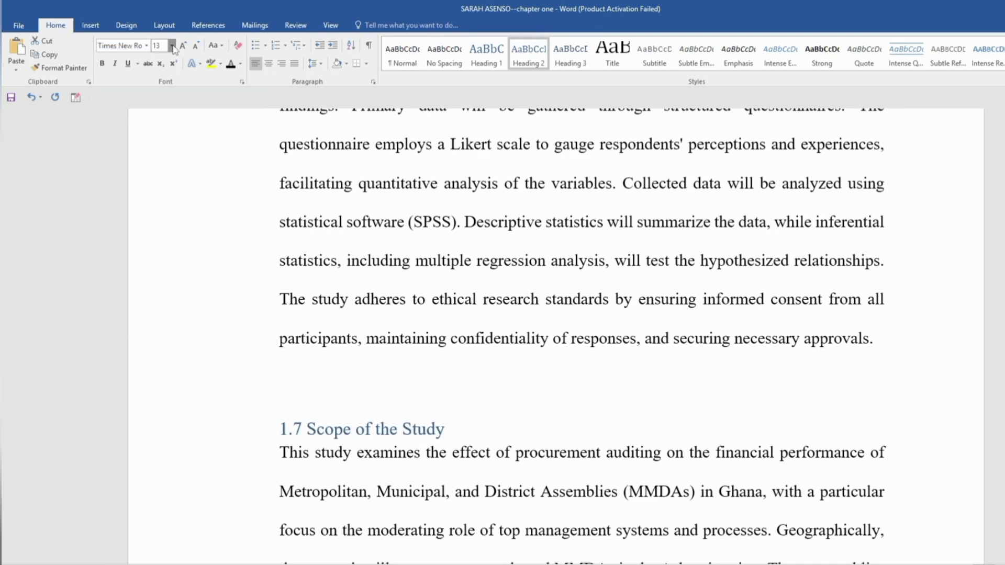
{"action": "left_click", "coordinate": [171, 46]}
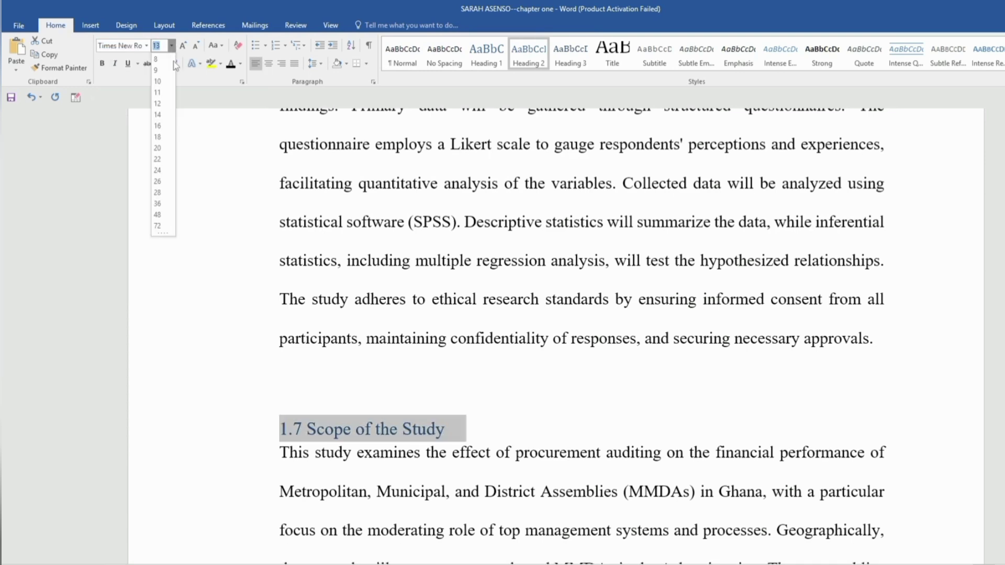
{"action": "left_click", "coordinate": [158, 104]}
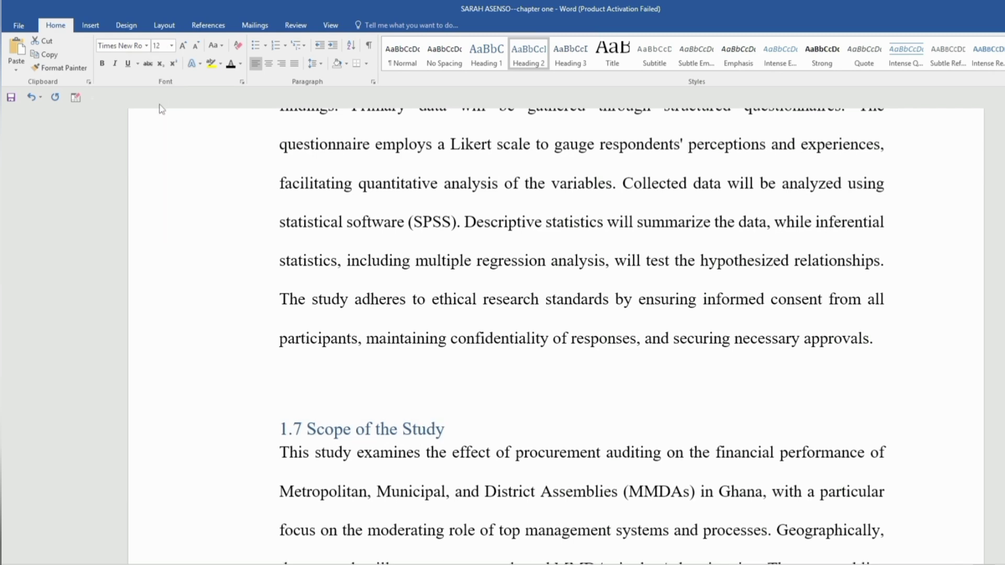
- Make the "1.7 Scope of the Study" heading black, bold and justified with 2.0 line spacing
{"action": "left_click", "coordinate": [231, 64]}
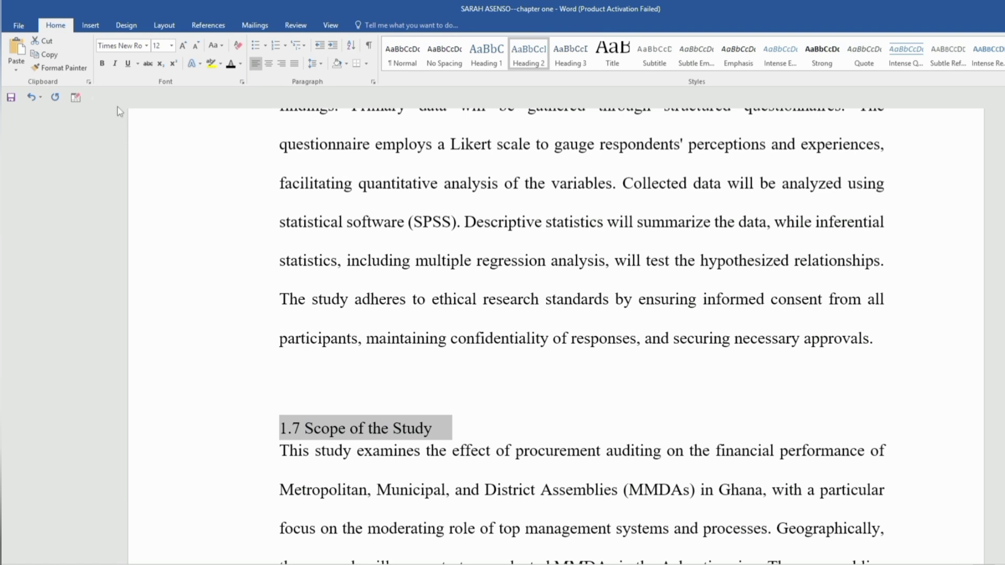
{"action": "left_click", "coordinate": [102, 64]}
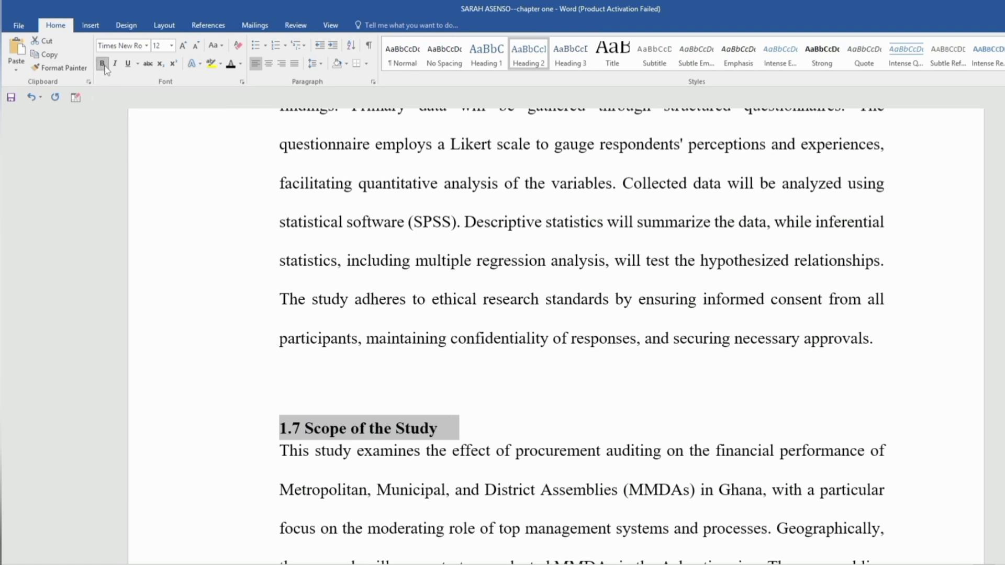
{"action": "left_click", "coordinate": [294, 67]}
{"action": "left_click", "coordinate": [320, 65]}
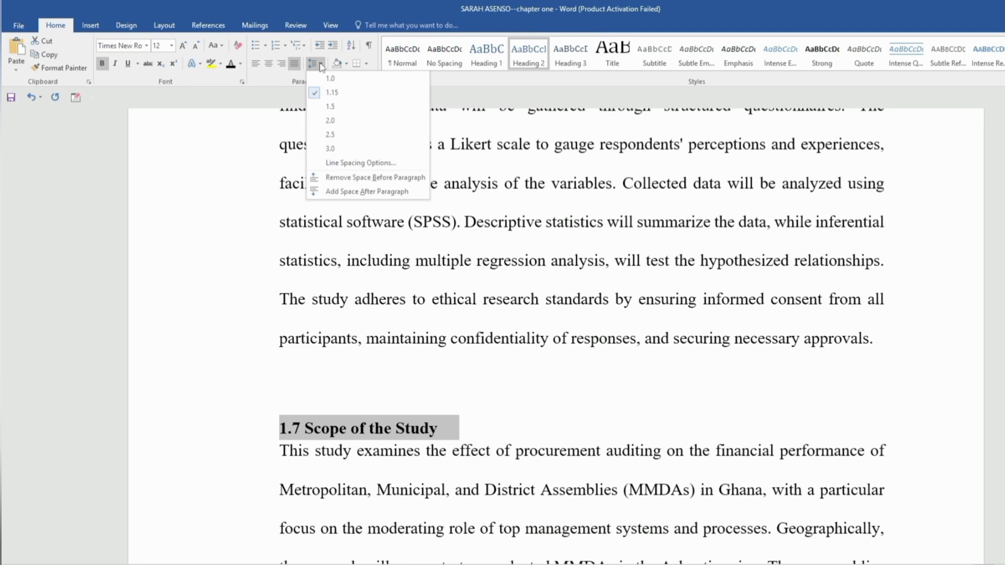
{"action": "left_click", "coordinate": [333, 126]}
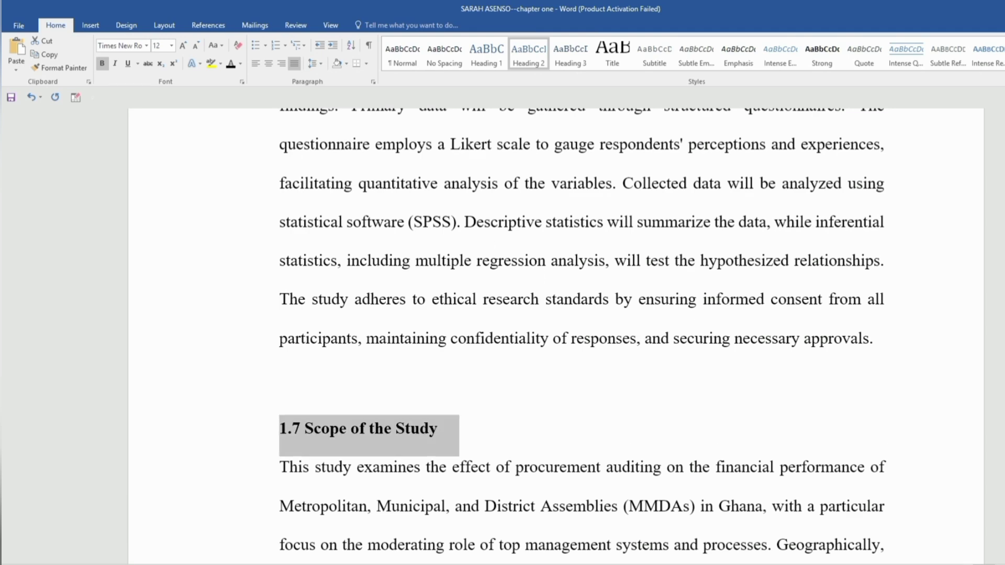
- Update the entire table of contents so it includes the newly styled "1.7 Scope of the Study" heading
{"action": "scroll", "coordinate": [581, 335], "scroll_direction": "up", "scroll_amount": 6}
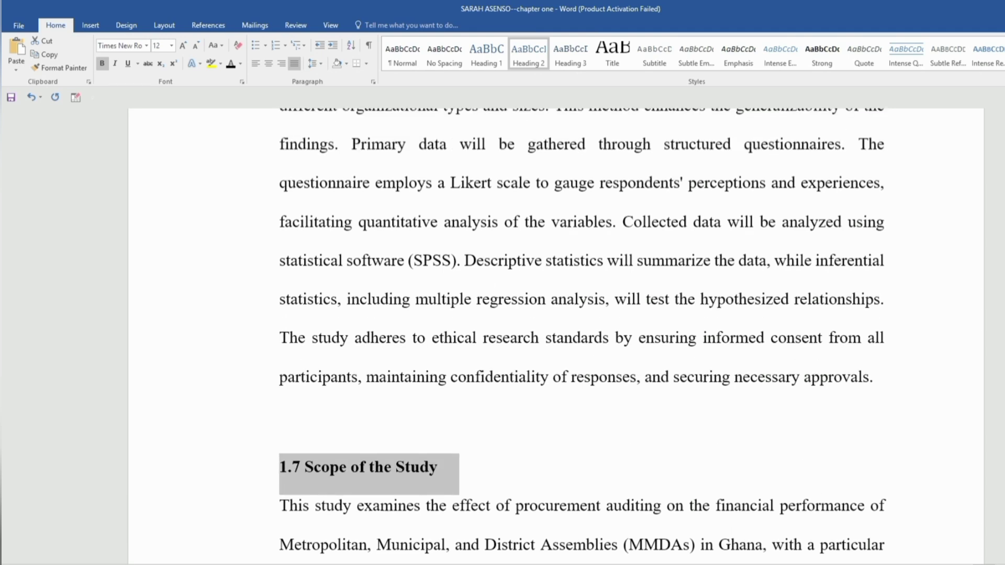
{"action": "scroll", "coordinate": [580, 335], "scroll_direction": "up", "scroll_amount": 9}
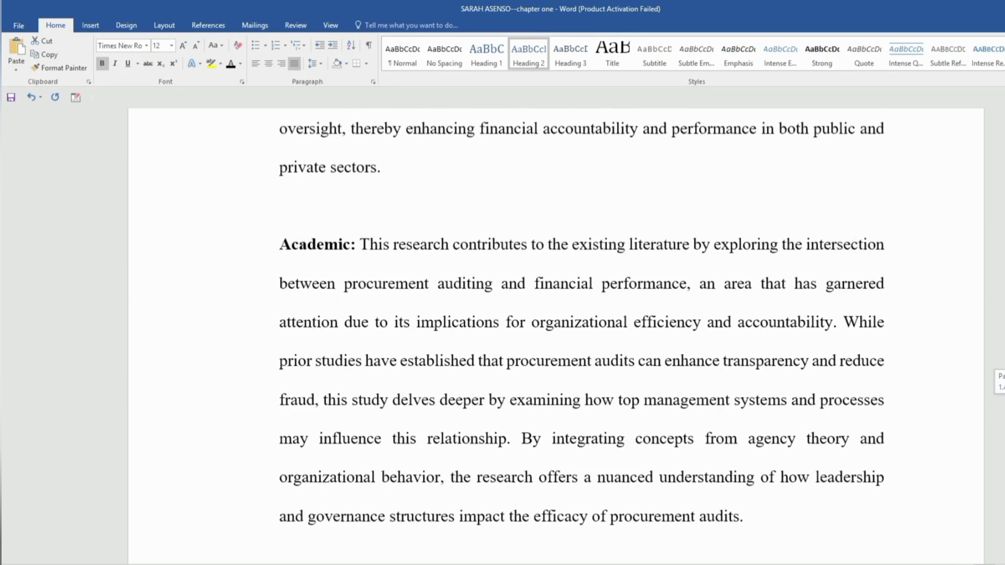
{"action": "scroll", "coordinate": [580, 335], "scroll_direction": "up", "scroll_amount": 8}
{"action": "scroll", "coordinate": [581, 335], "scroll_direction": "up", "scroll_amount": 4}
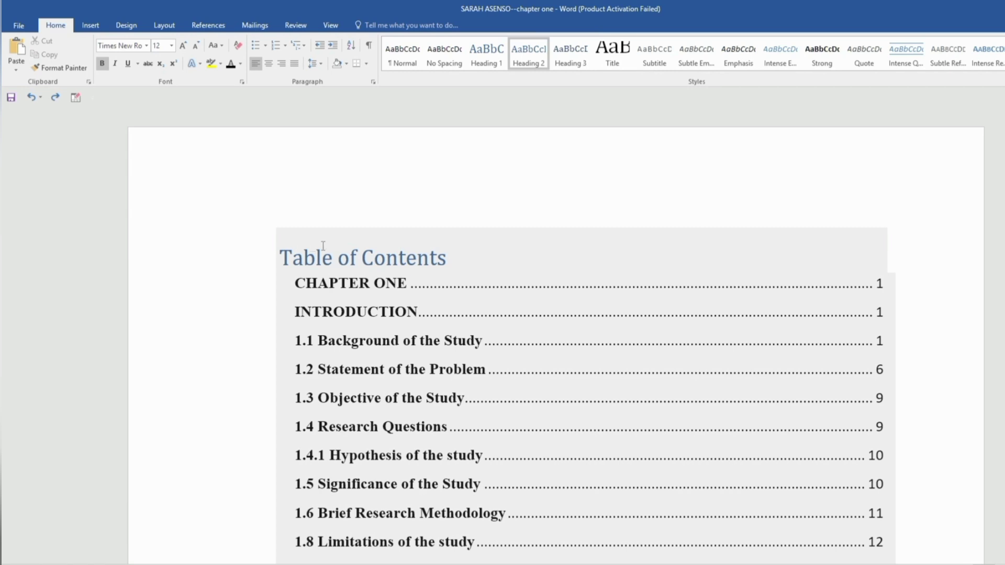
{"action": "left_click", "coordinate": [322, 243]}
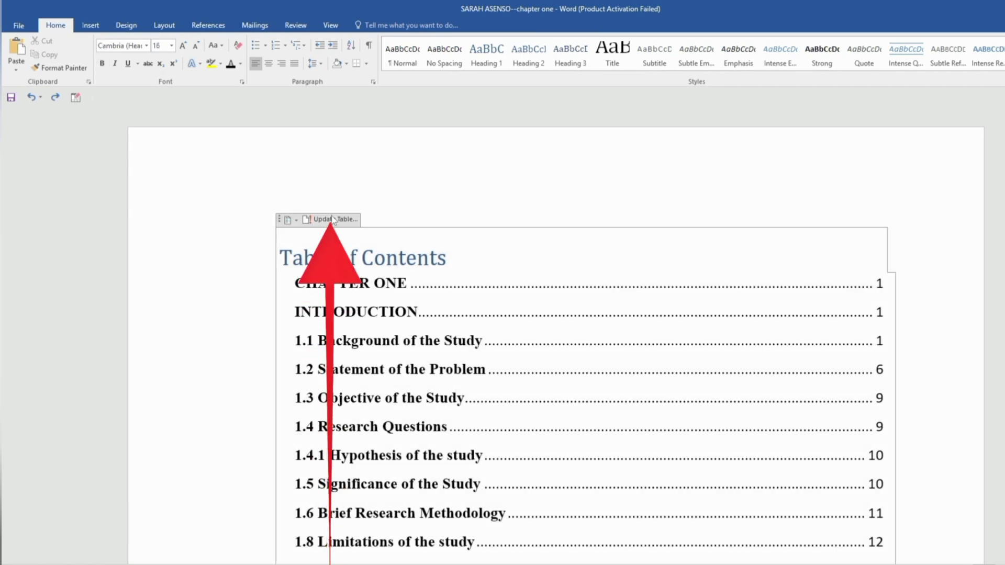
{"action": "left_click", "coordinate": [332, 220]}
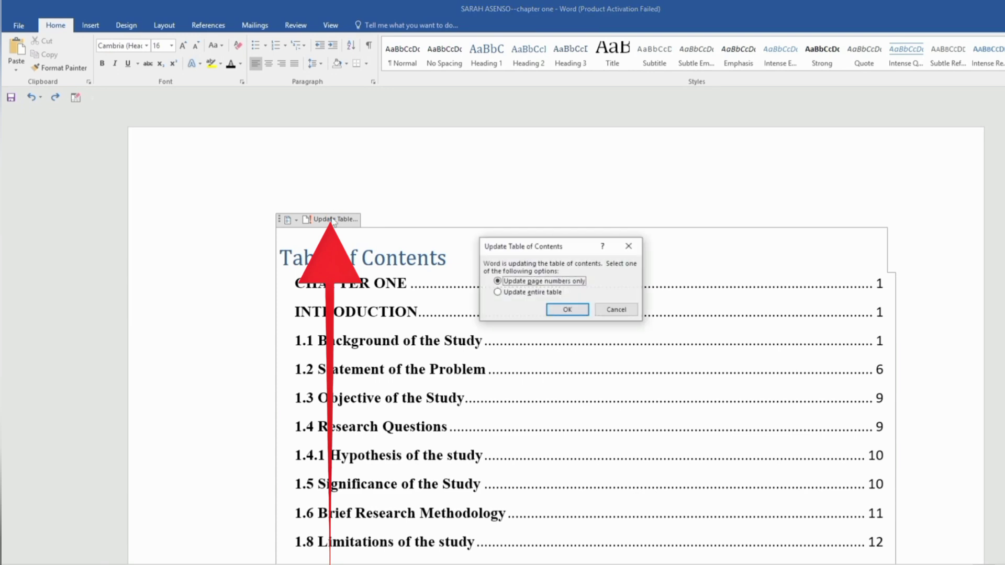
{"action": "left_click", "coordinate": [497, 293]}
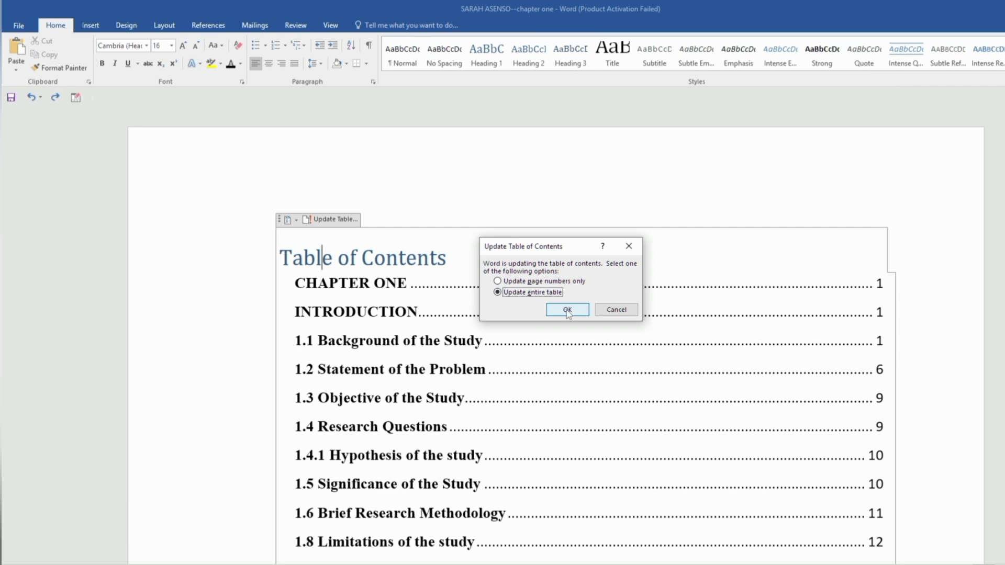
{"action": "left_click", "coordinate": [568, 310]}
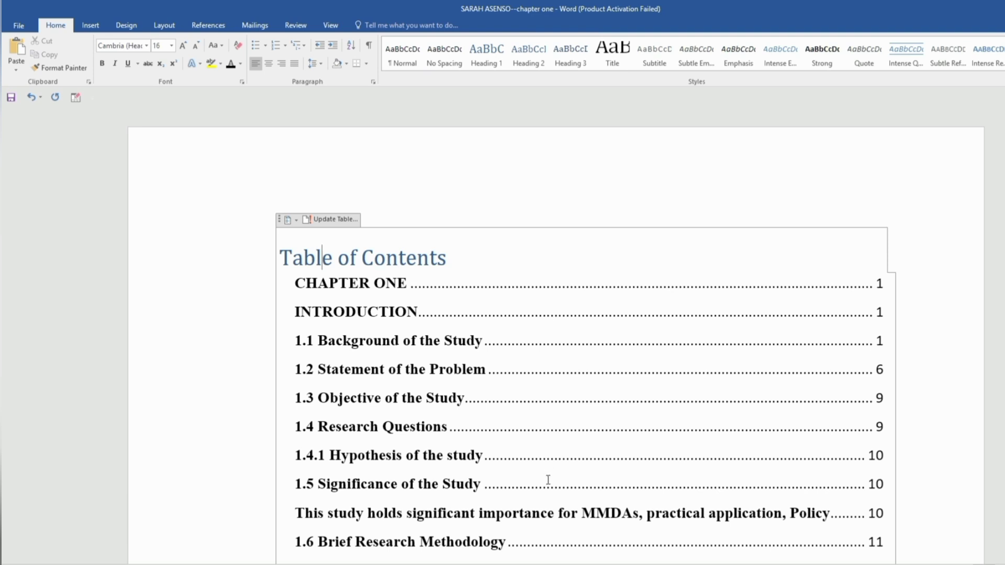
- Remove the "This study holds significant importance for MMDAs, practical application, Policy" line from the updated table of contents
{"action": "scroll", "coordinate": [513, 491], "scroll_direction": "down", "scroll_amount": 2}
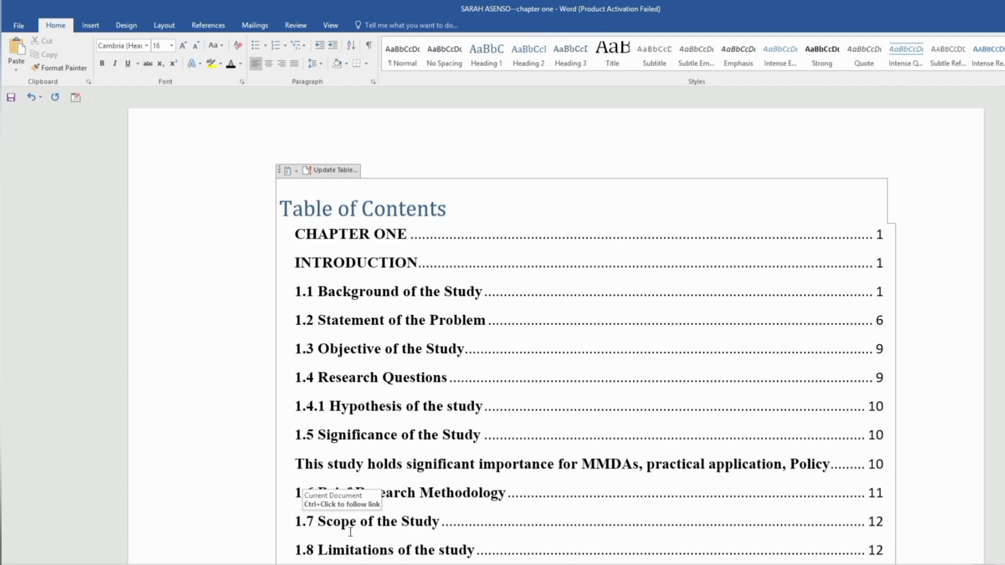
{"action": "left_click", "coordinate": [266, 470]}
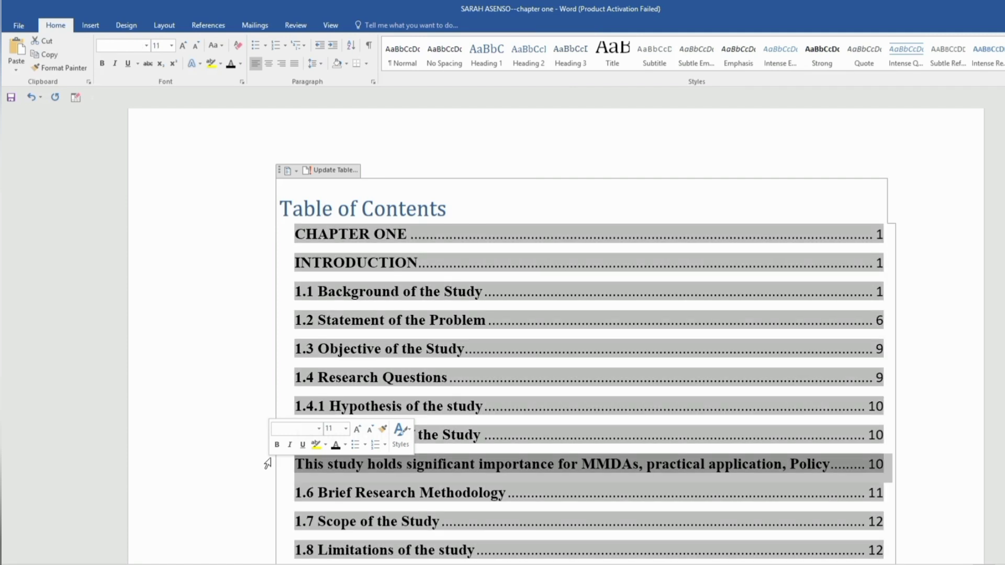
{"action": "left_click", "coordinate": [267, 464]}
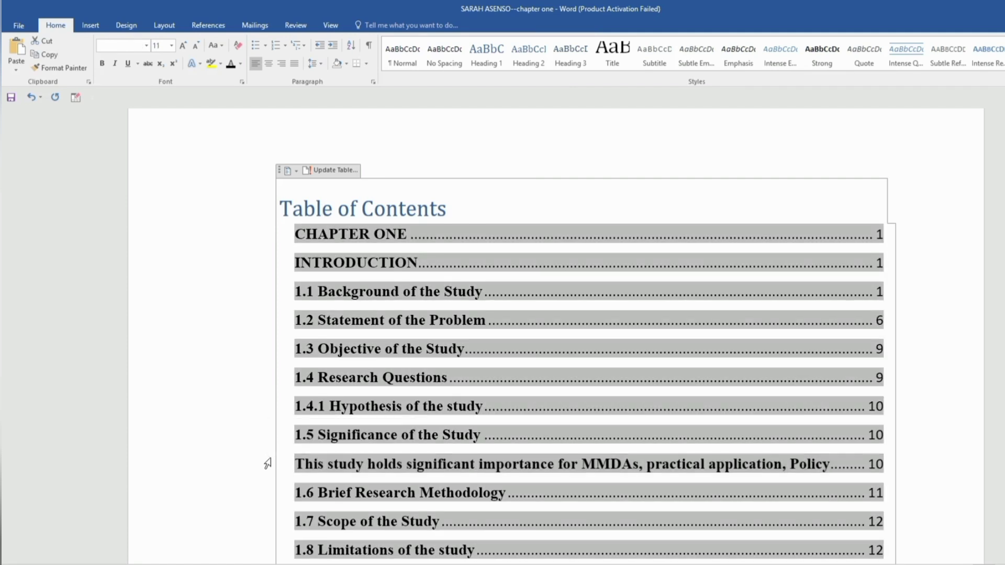
{"action": "key", "text": "Delete"}
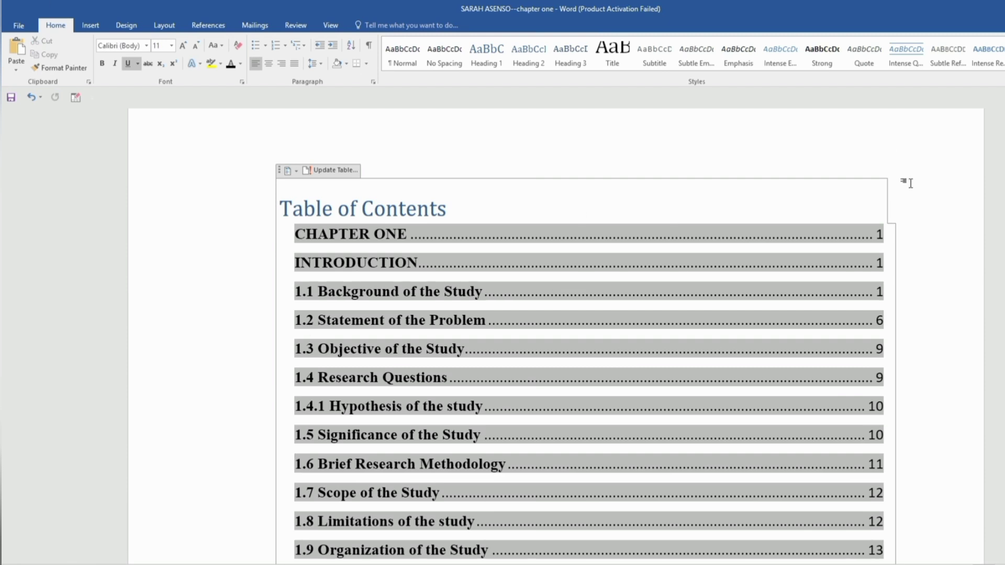
{"action": "left_click", "coordinate": [909, 209]}
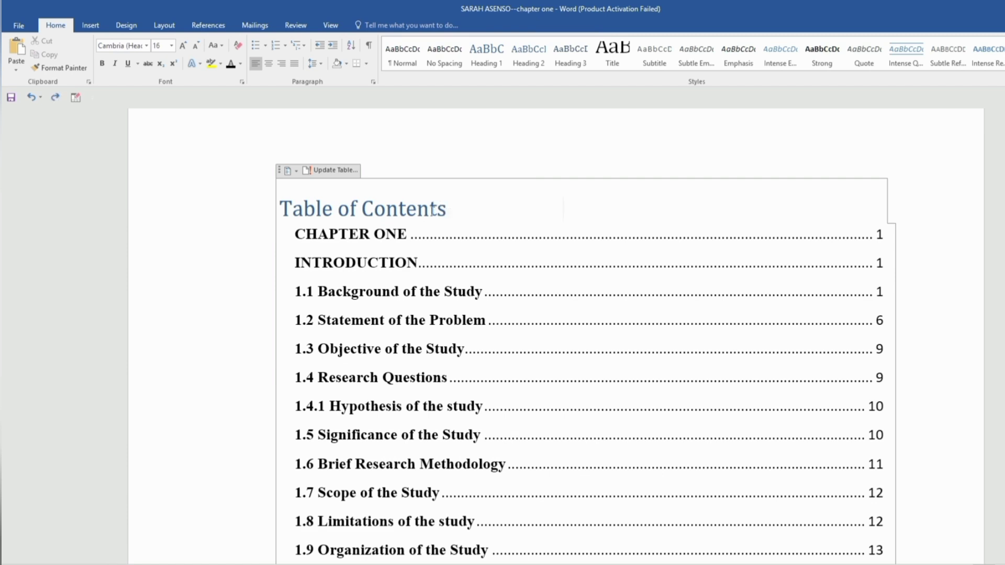
- Centre the "Table of Contents" title and set it in black Times New Roman, size 12
{"action": "type", "text": ":"}
{"action": "key", "text": "ctrl+z"}
{"action": "left_click_drag", "start_coordinate": [447, 209], "coordinate": [317, 210]}
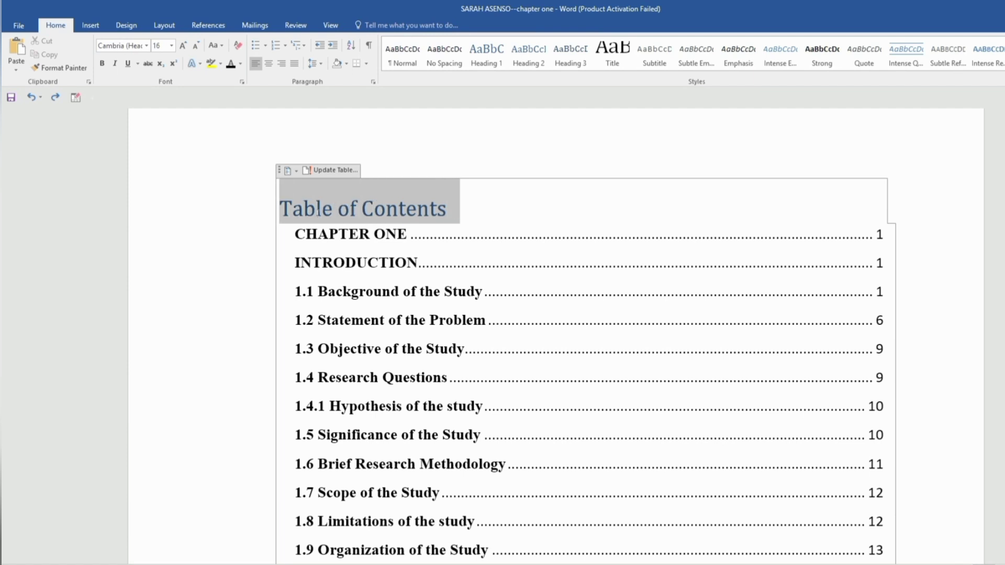
{"action": "left_click", "coordinate": [269, 64]}
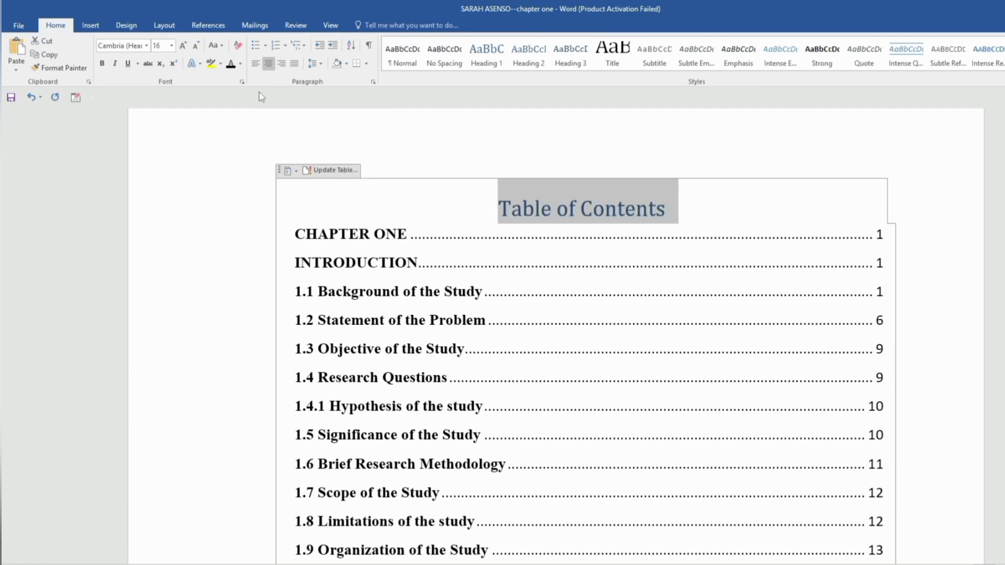
{"action": "left_click", "coordinate": [147, 46]}
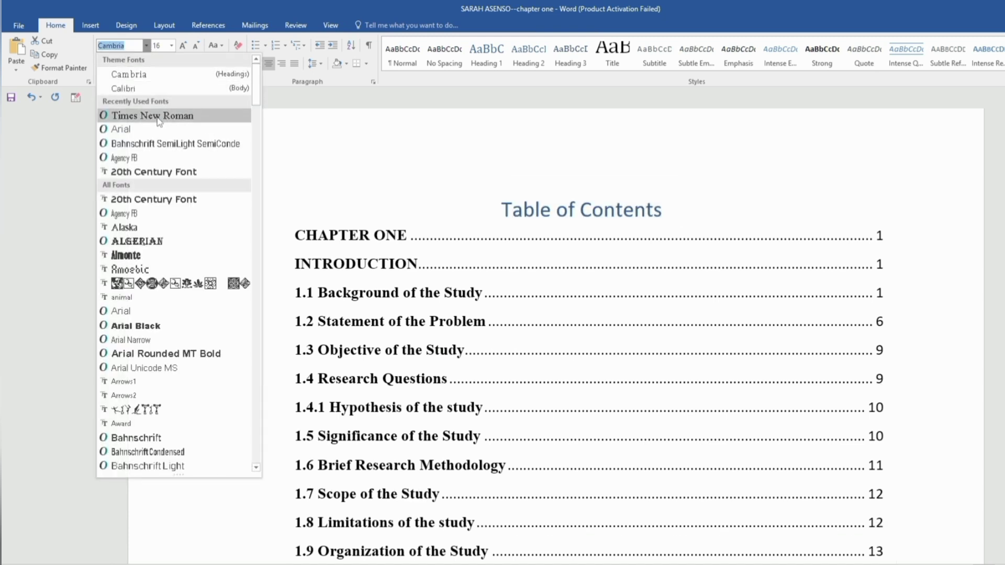
{"action": "left_click", "coordinate": [172, 46]}
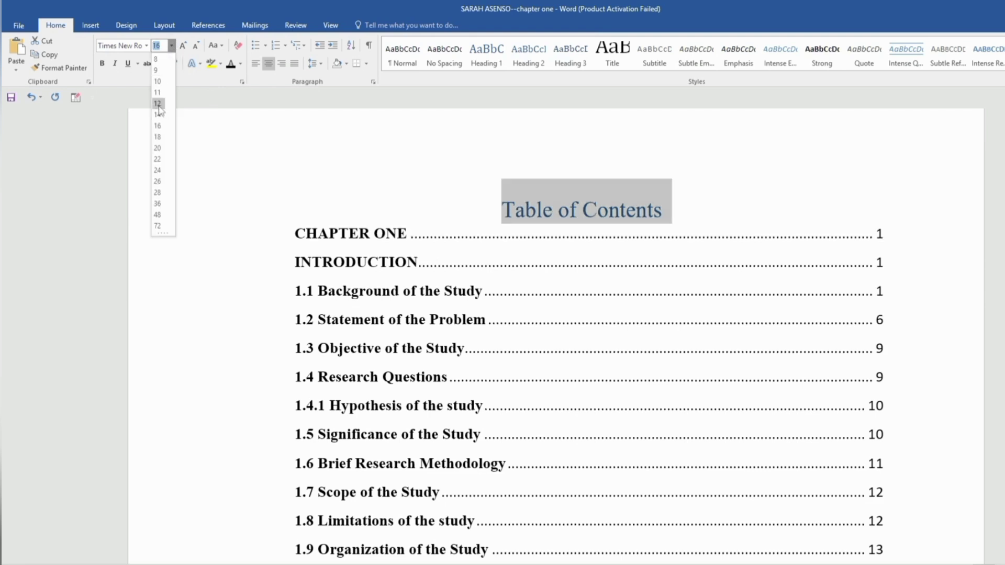
{"action": "left_click", "coordinate": [159, 106]}
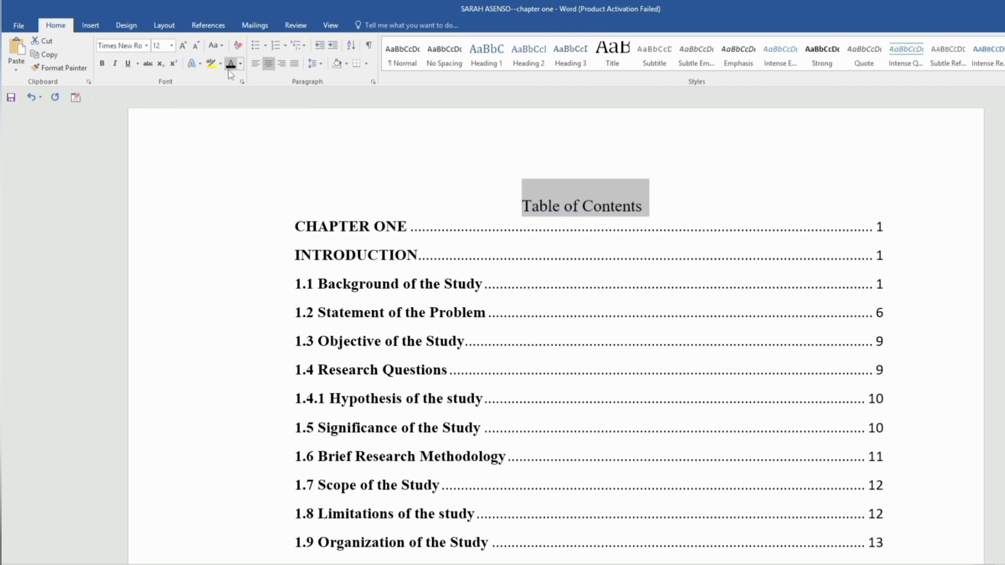
- Make the "Table of Contents" title bold and convert it to UPPERCASE
{"action": "left_click", "coordinate": [102, 66]}
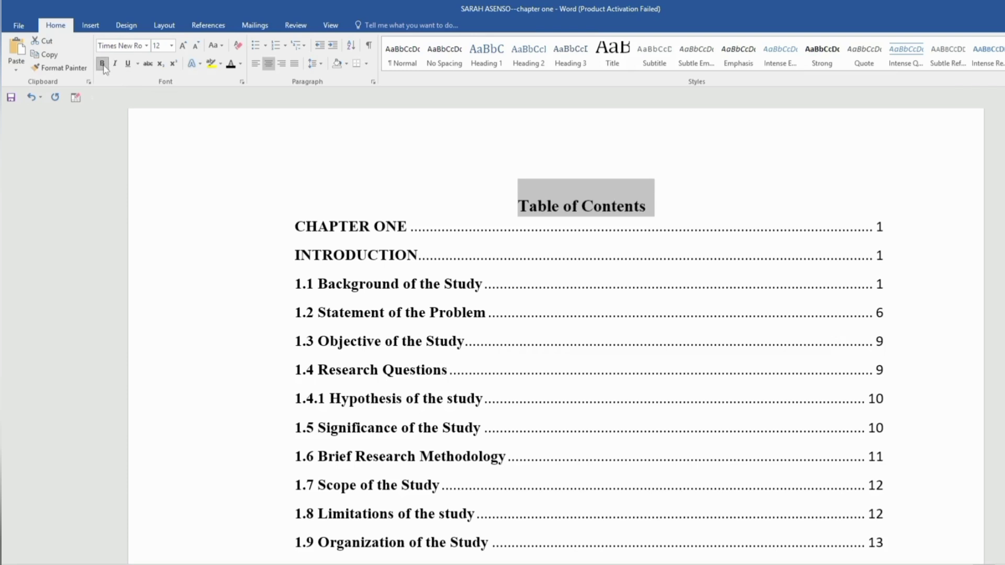
{"action": "left_click", "coordinate": [222, 46]}
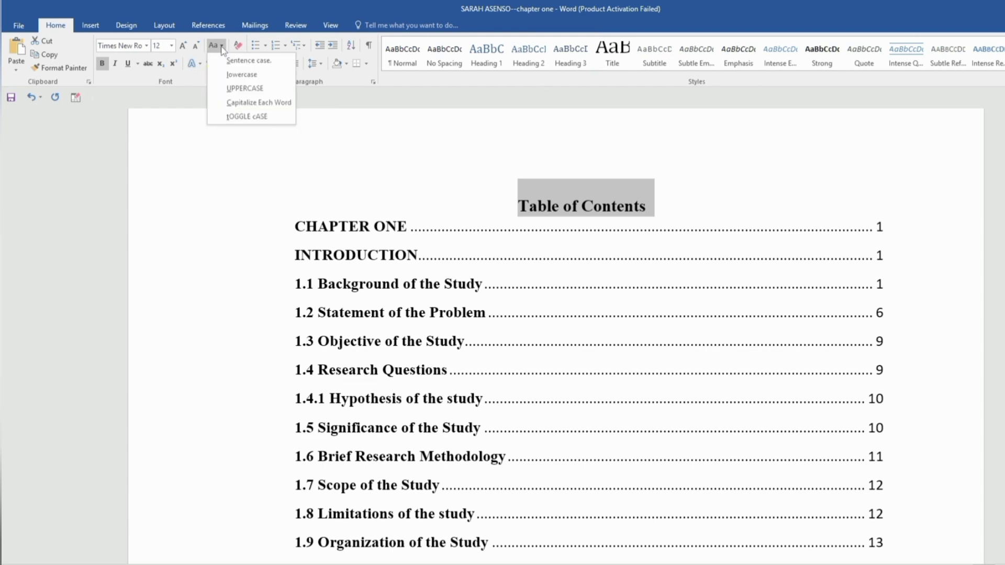
{"action": "left_click", "coordinate": [250, 88]}
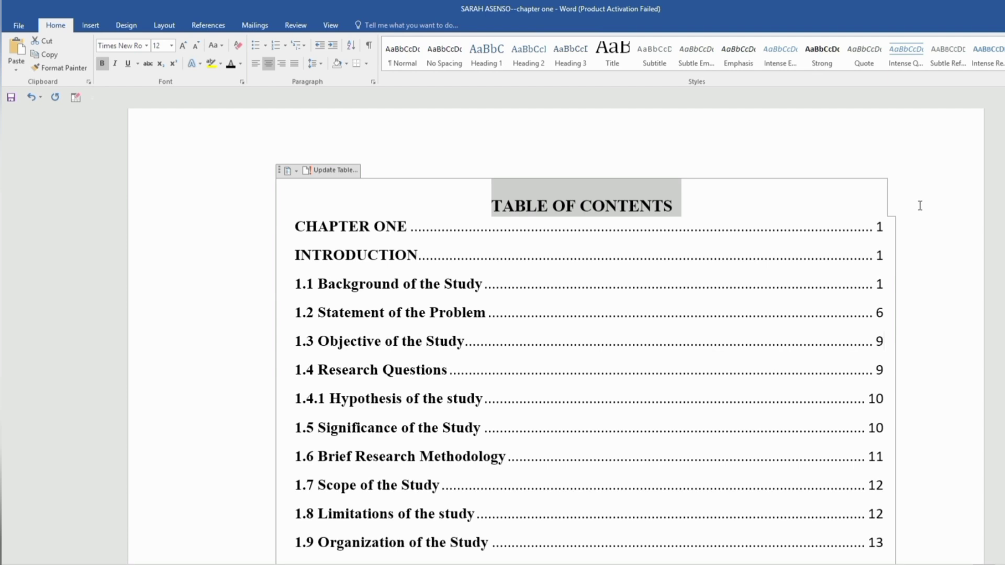
{"action": "left_click", "coordinate": [901, 191]}
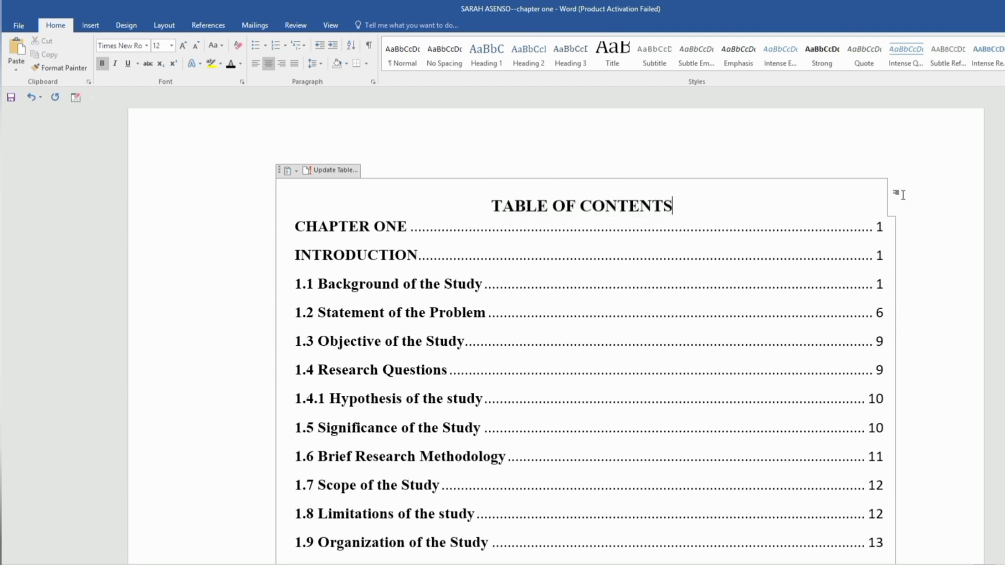